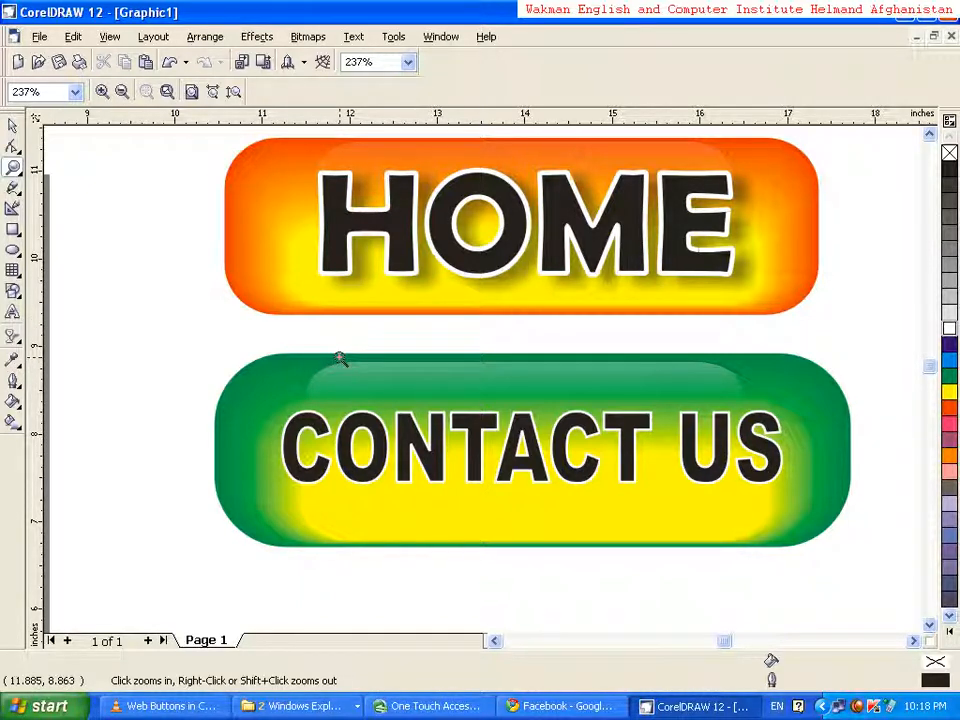
Draw a rectangle about 6.5 by 1.8 inches across the middle of the page
{"action": "right_click", "coordinate": [336, 345]}
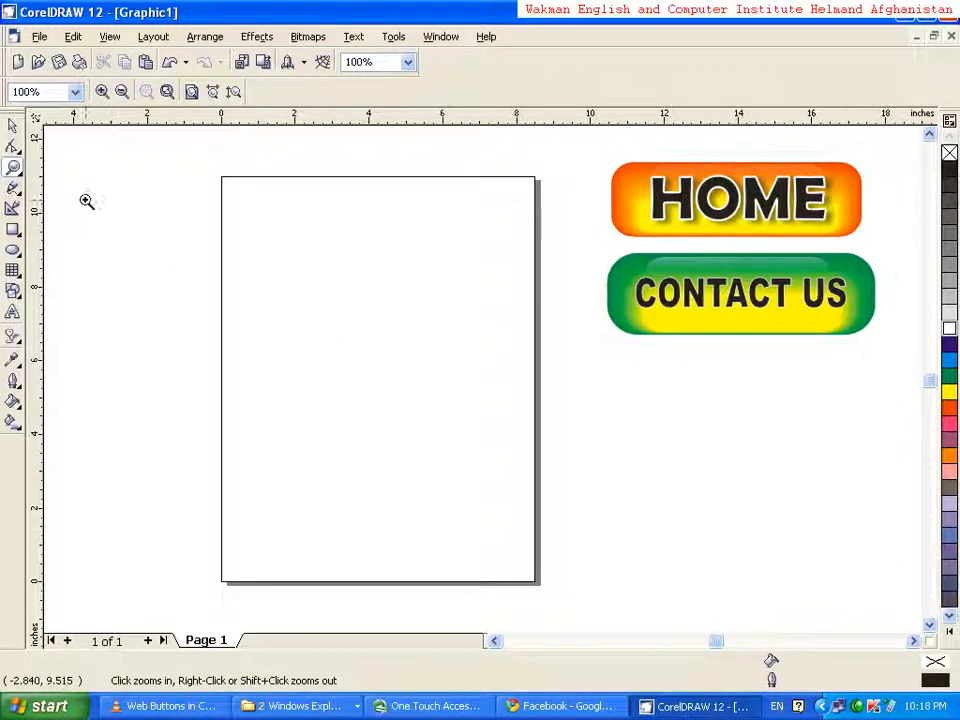
{"action": "left_click", "coordinate": [12, 125]}
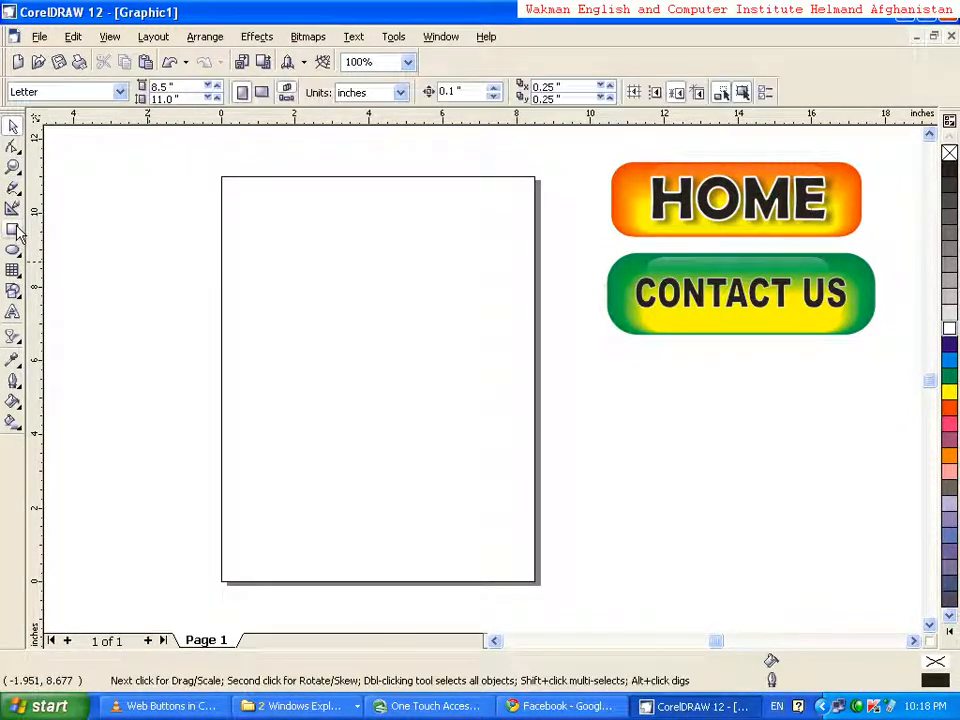
{"action": "left_click", "coordinate": [16, 238]}
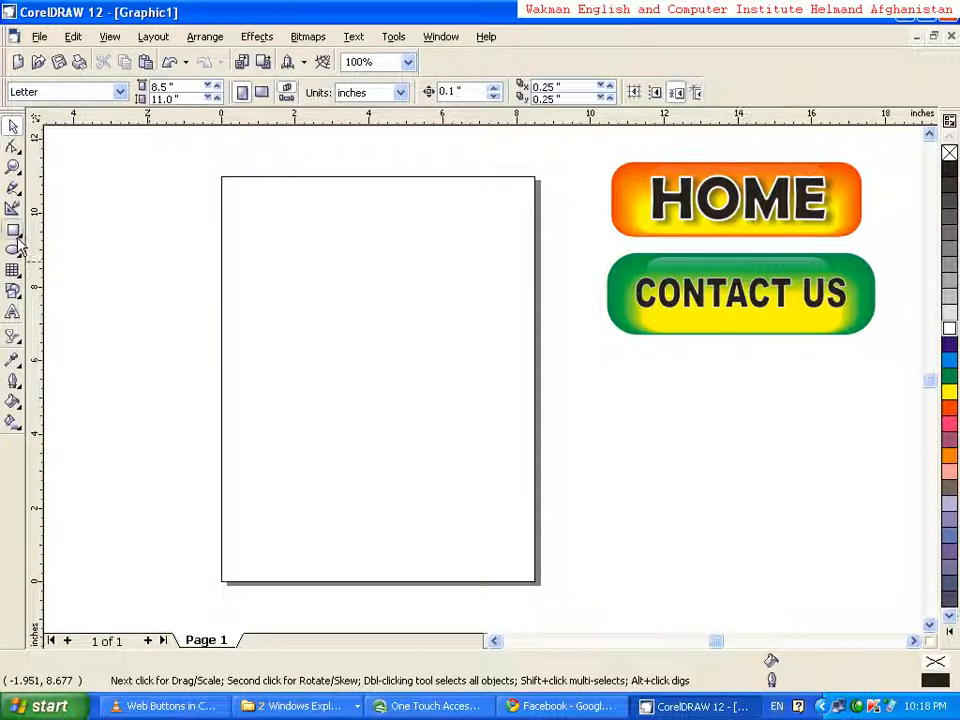
{"action": "left_click", "coordinate": [16, 236]}
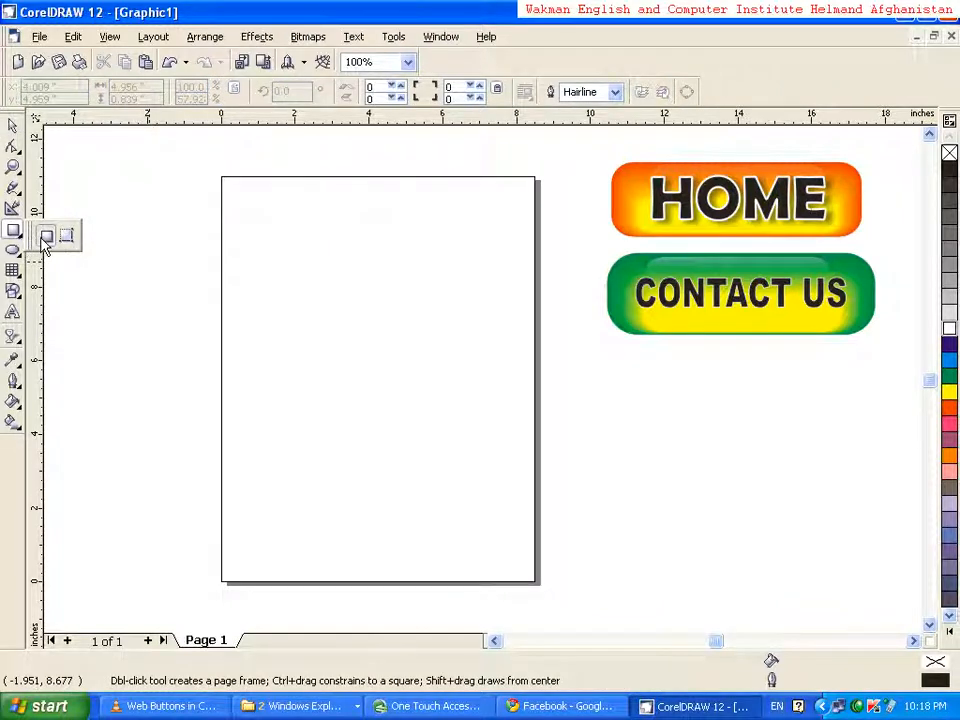
{"action": "left_click", "coordinate": [45, 238]}
{"action": "left_click_drag", "start_coordinate": [241, 299], "coordinate": [481, 365]}
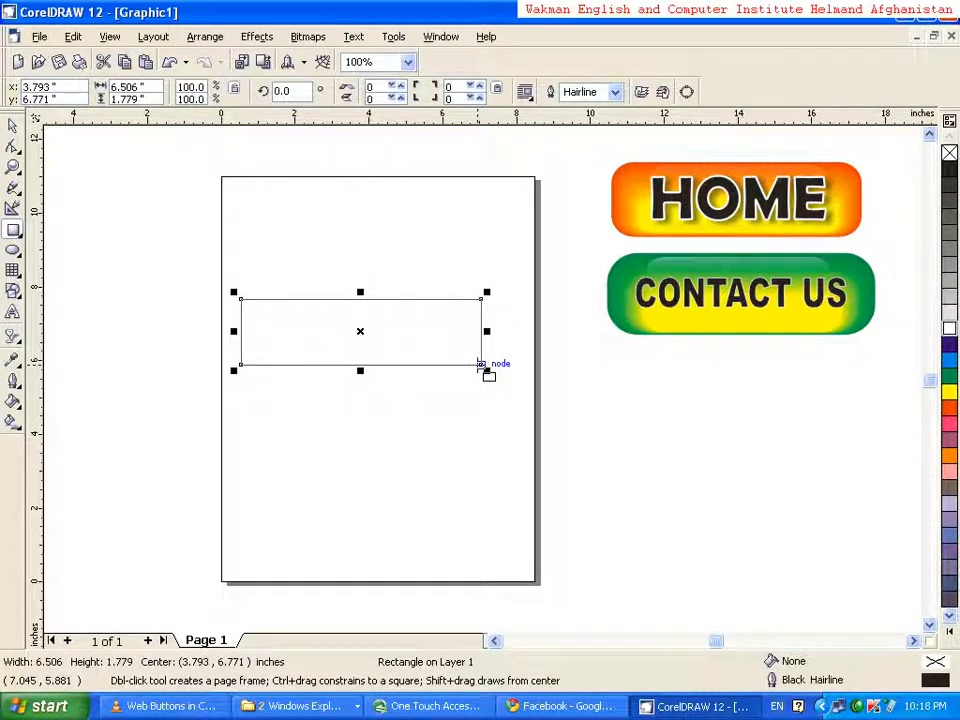
Round all four corners of the rectangle to a roundness of about 71
{"action": "left_click", "coordinate": [12, 146]}
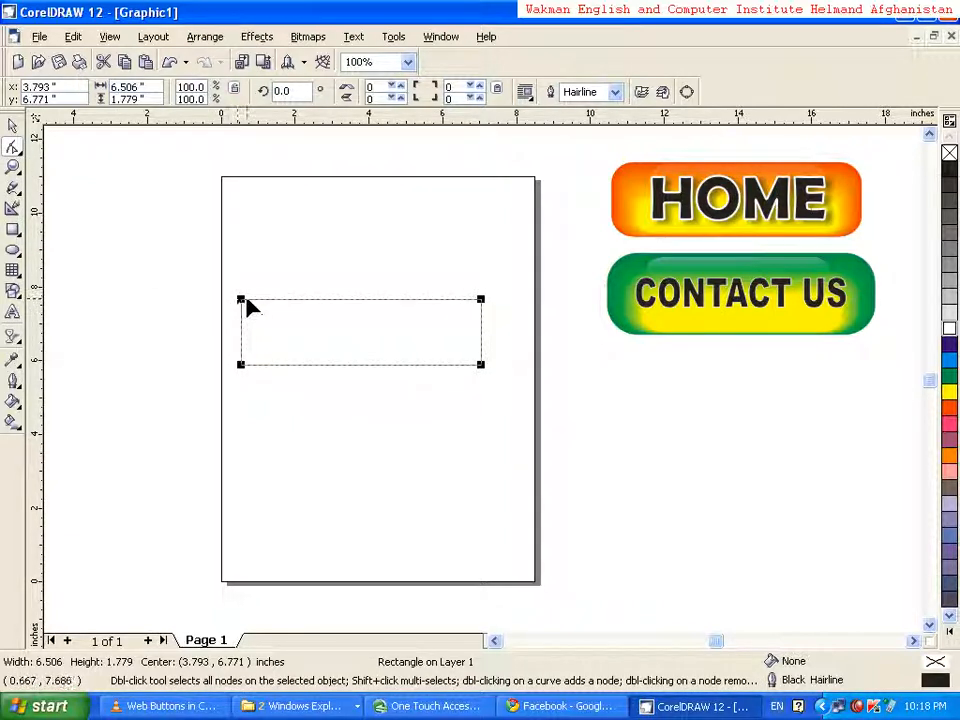
{"action": "left_click_drag", "start_coordinate": [241, 299], "coordinate": [266, 300]}
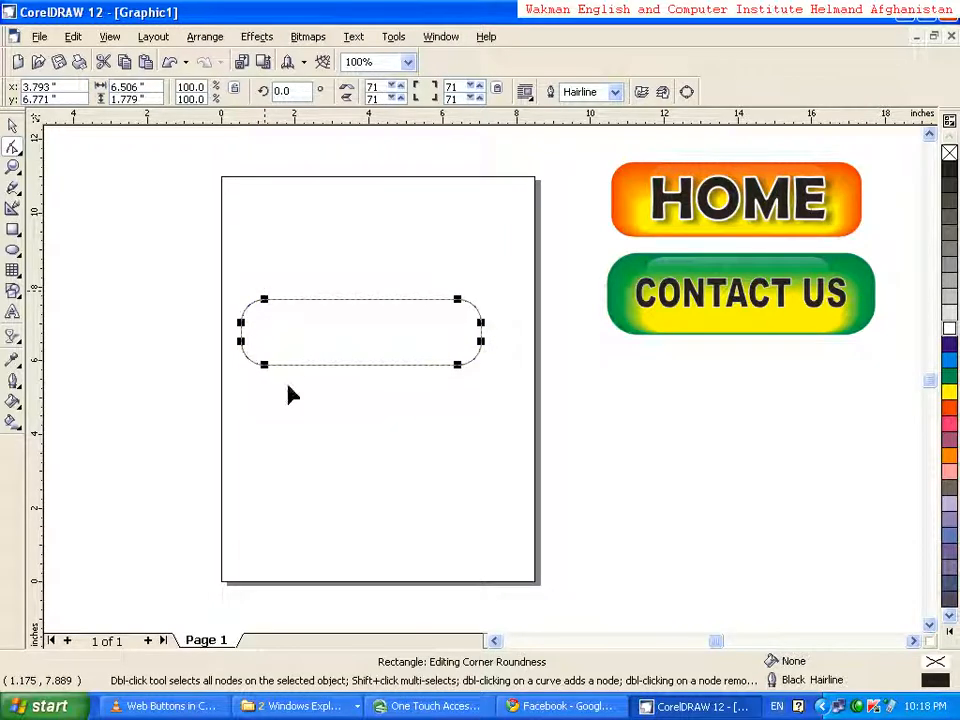
{"action": "left_click", "coordinate": [13, 127]}
{"action": "left_click", "coordinate": [361, 438]}
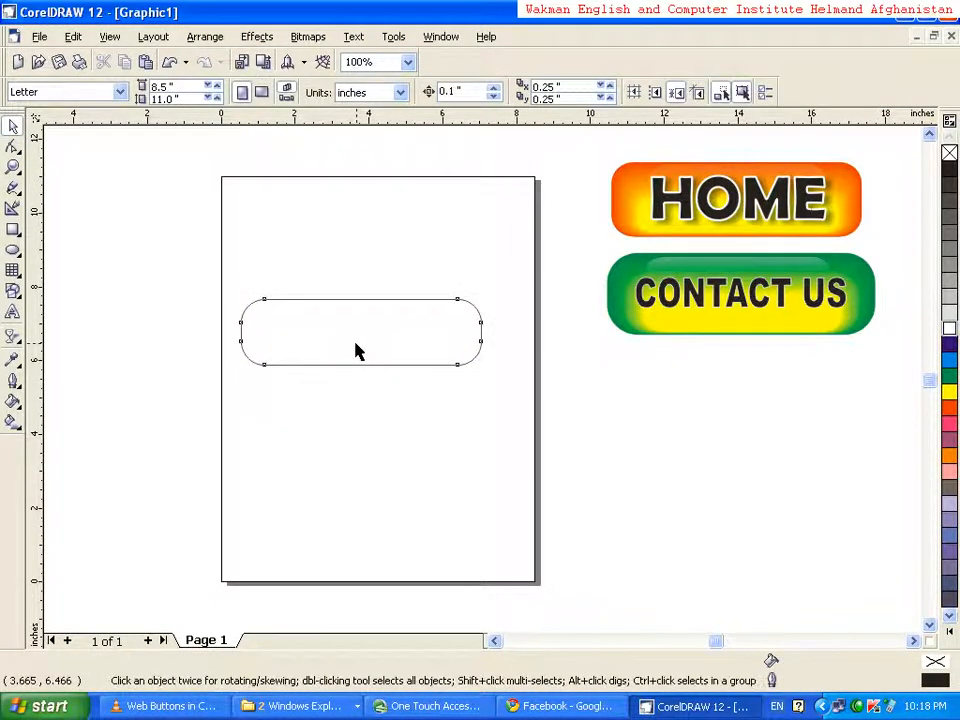
Duplicate the rounded rectangle
{"action": "left_click", "coordinate": [358, 350]}
{"action": "left_click", "coordinate": [296, 405]}
{"action": "left_click", "coordinate": [306, 354]}
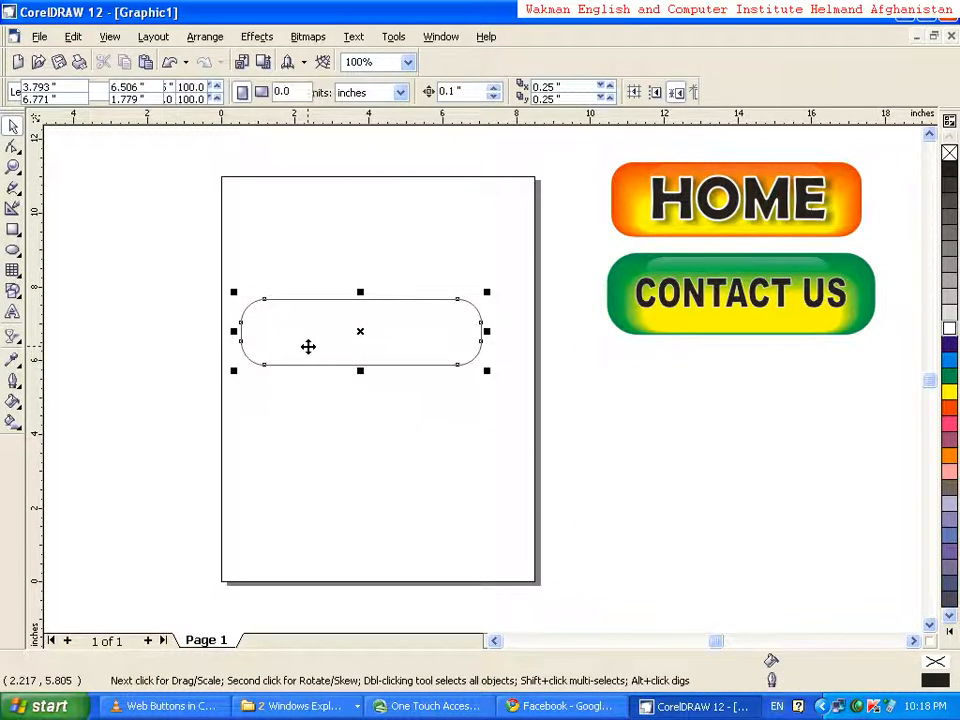
{"action": "left_click", "coordinate": [73, 37]}
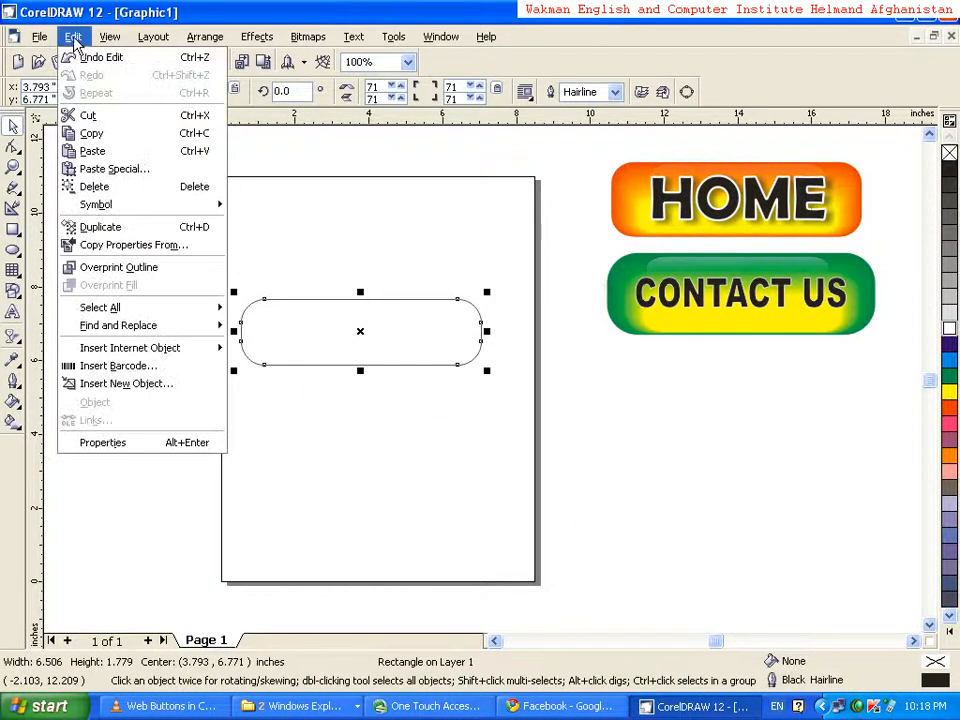
{"action": "left_click", "coordinate": [120, 229]}
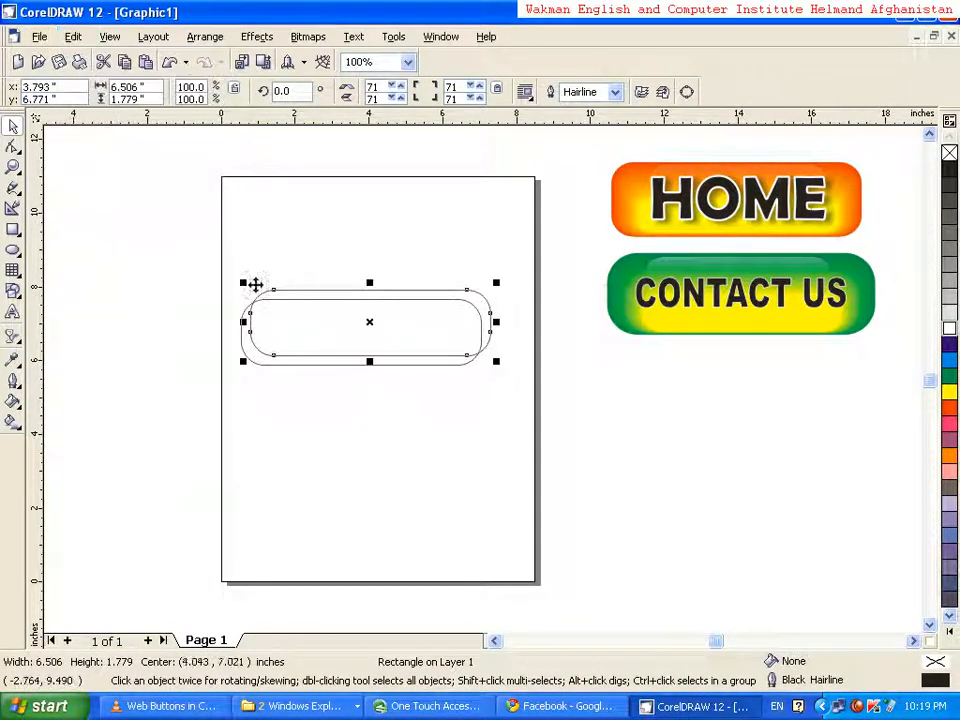
Shrink the duplicate to about 5.5 by 0.9 inches and place it inside the lower half of the original shape
{"action": "left_click_drag", "start_coordinate": [349, 322], "coordinate": [344, 231]}
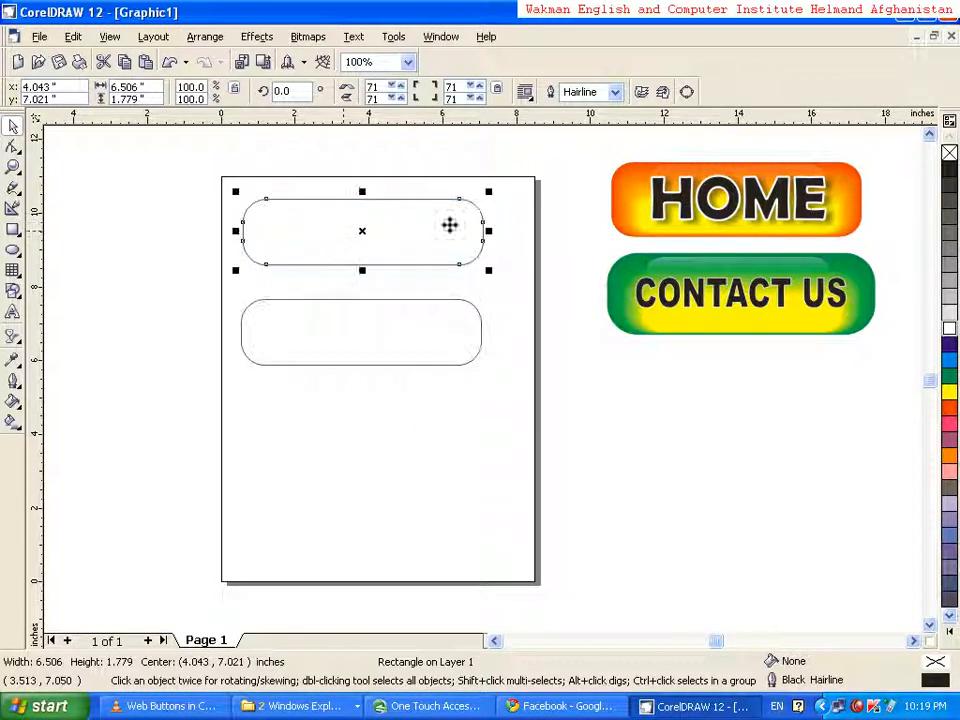
{"action": "left_click_drag", "start_coordinate": [487, 230], "coordinate": [450, 230]}
{"action": "left_click_drag", "start_coordinate": [343, 192], "coordinate": [345, 347]}
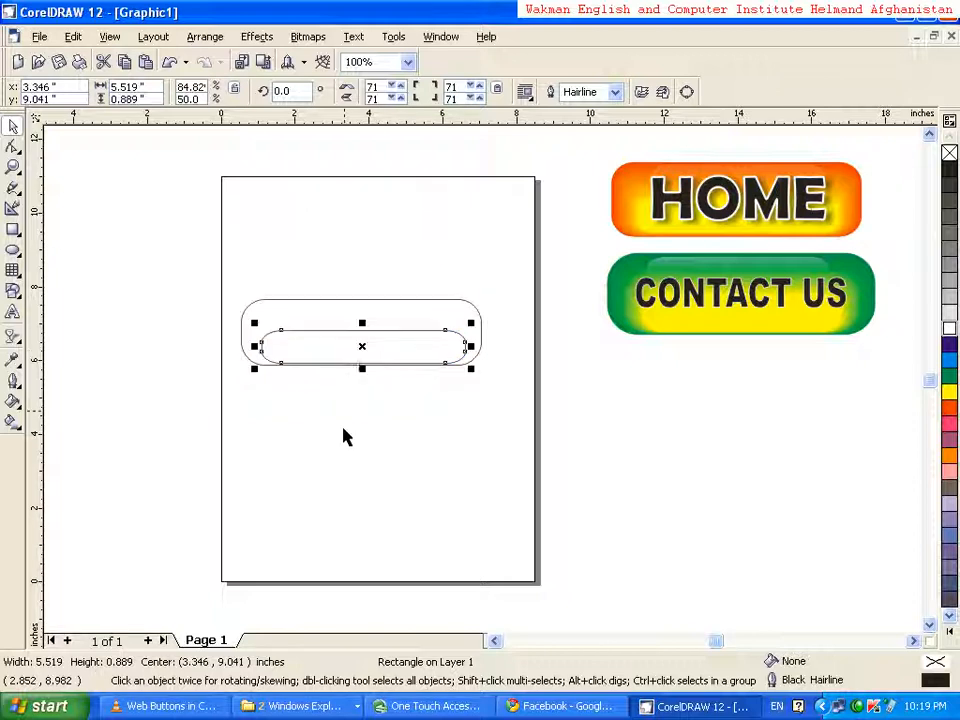
Fill the large rounded rectangle with red and the small inner one with yellow
{"action": "left_click", "coordinate": [322, 307]}
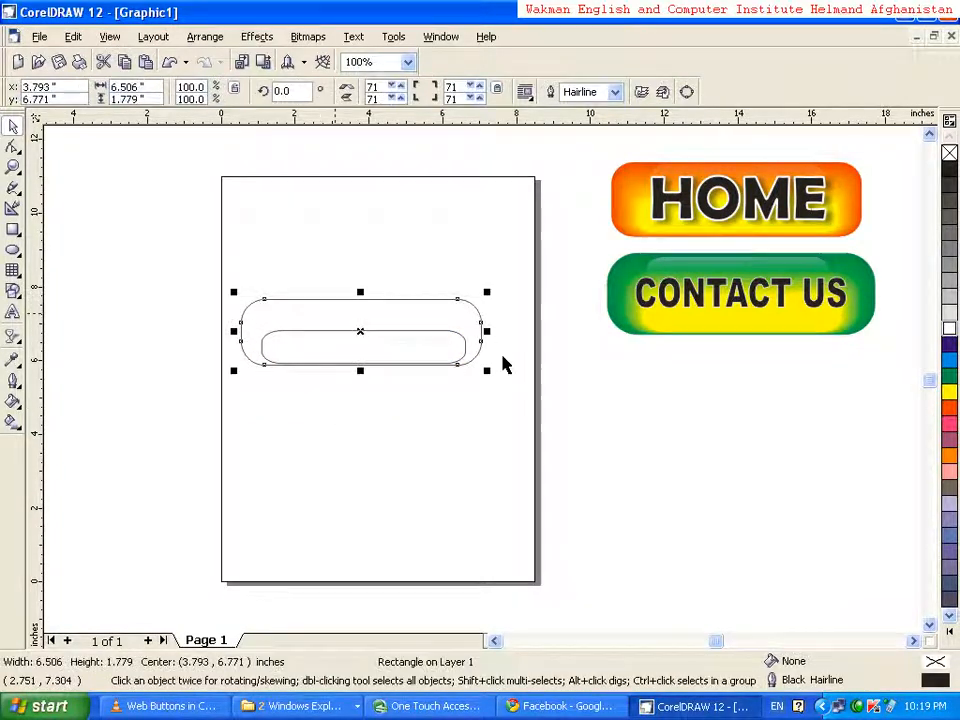
{"action": "left_click", "coordinate": [949, 407]}
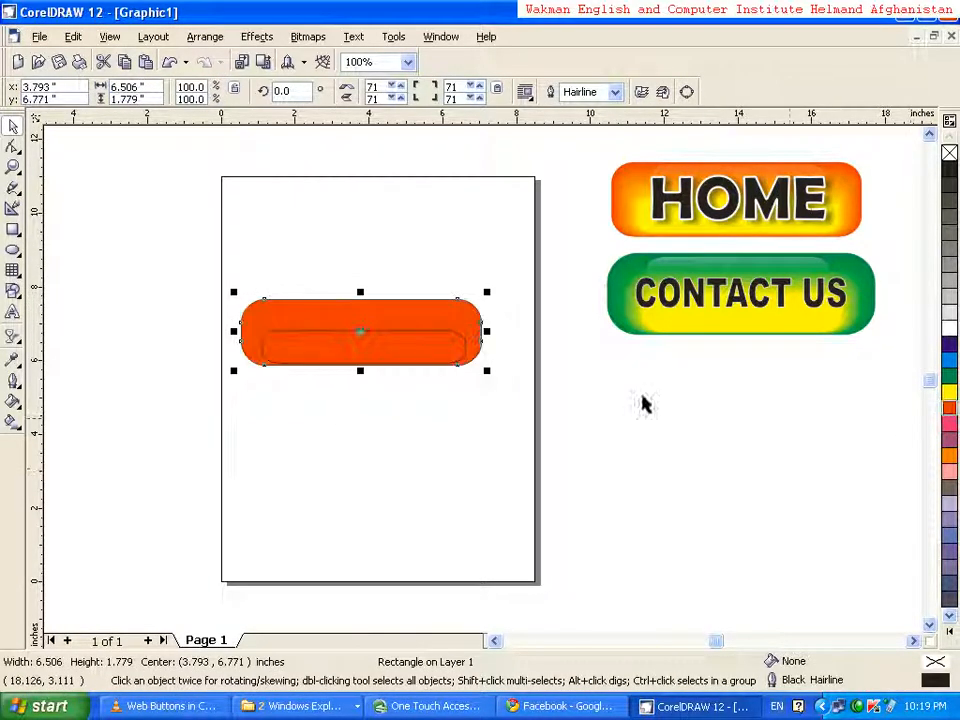
{"action": "left_click", "coordinate": [366, 349]}
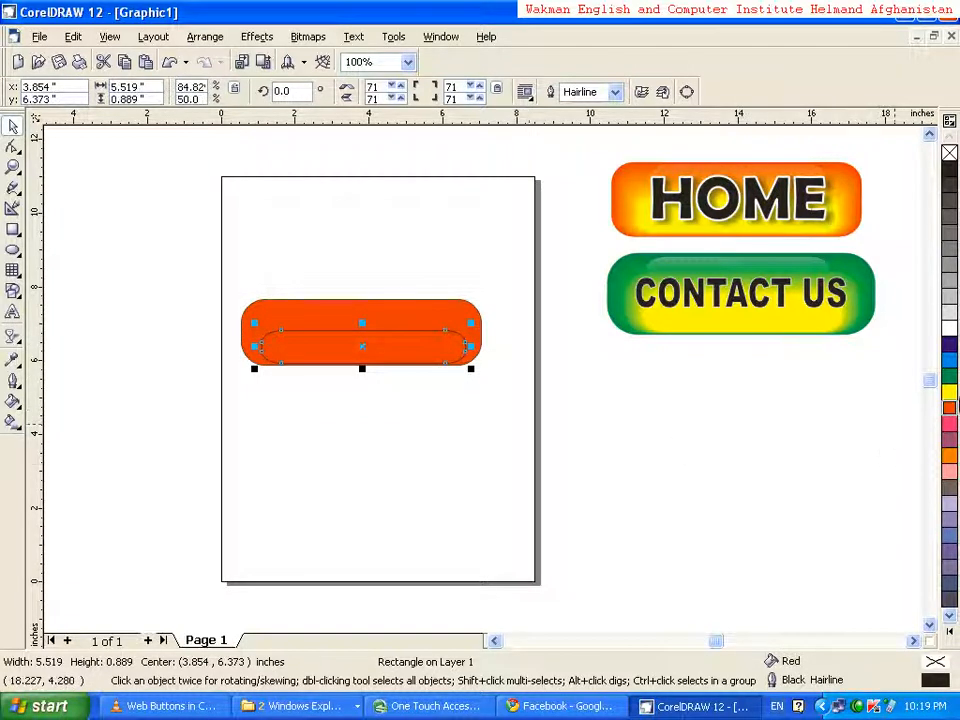
{"action": "left_click", "coordinate": [949, 391]}
{"action": "left_click", "coordinate": [418, 465]}
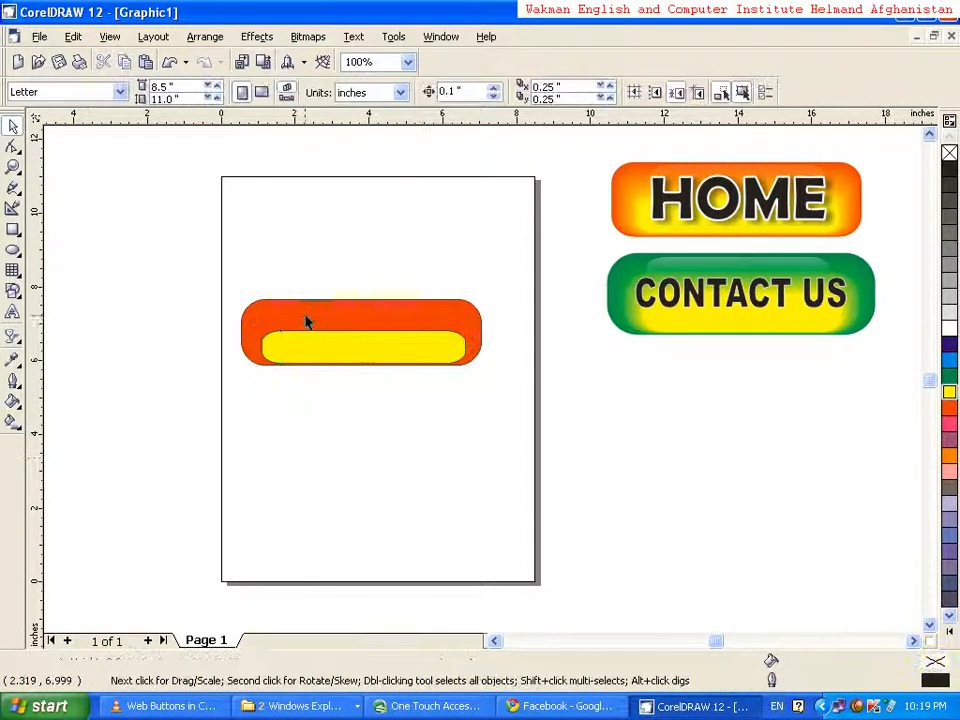
Remove the outlines from both the red and the yellow rounded rectangles
{"action": "left_click", "coordinate": [306, 317]}
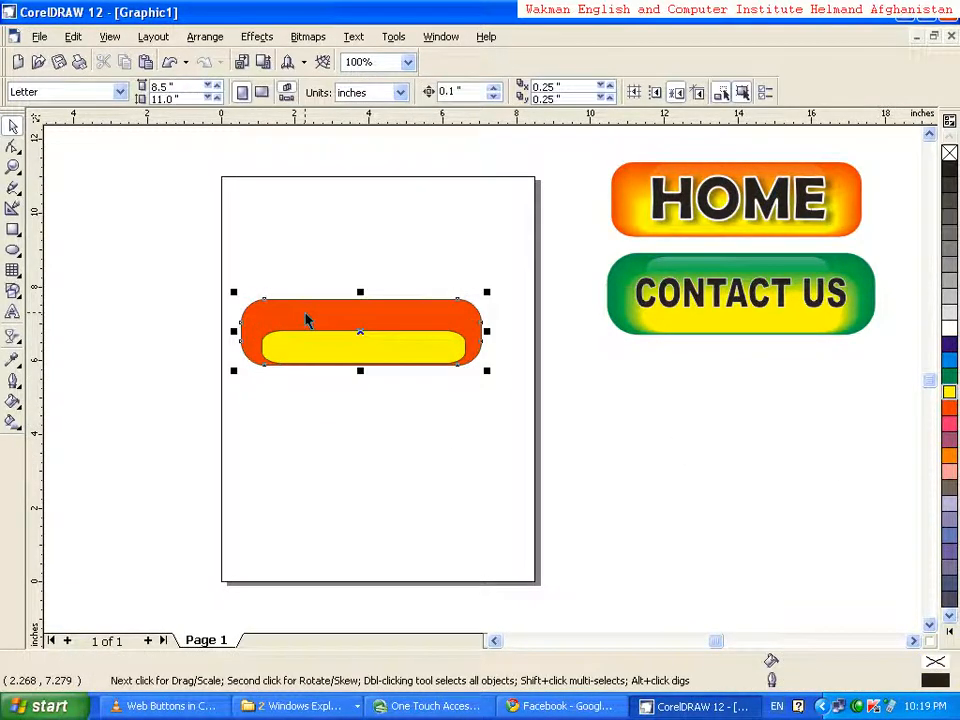
{"action": "left_click", "coordinate": [15, 384]}
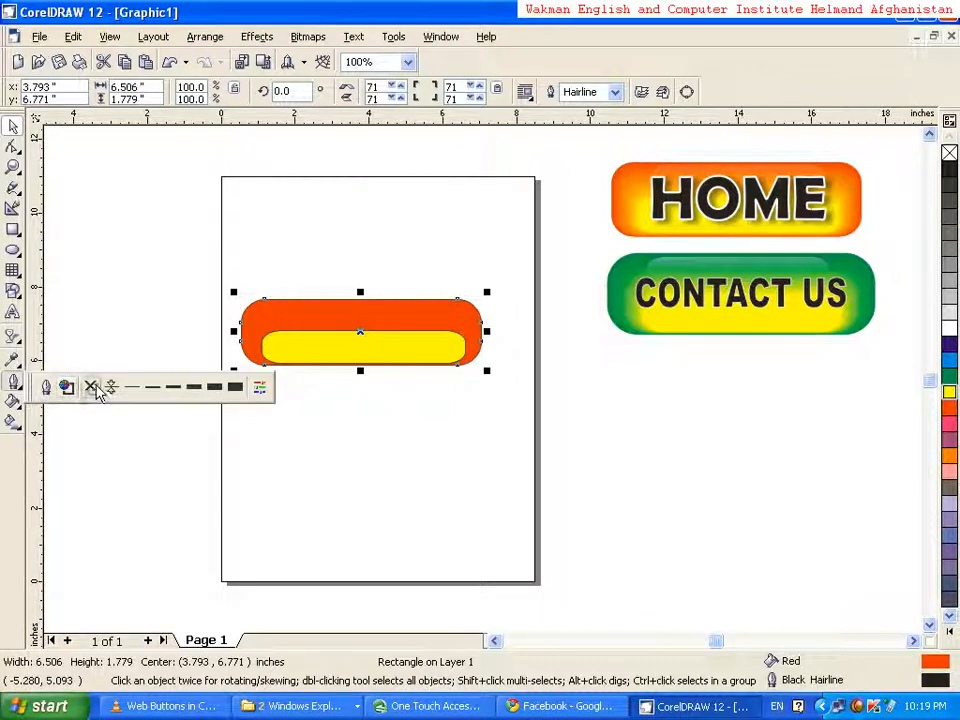
{"action": "left_click", "coordinate": [319, 347]}
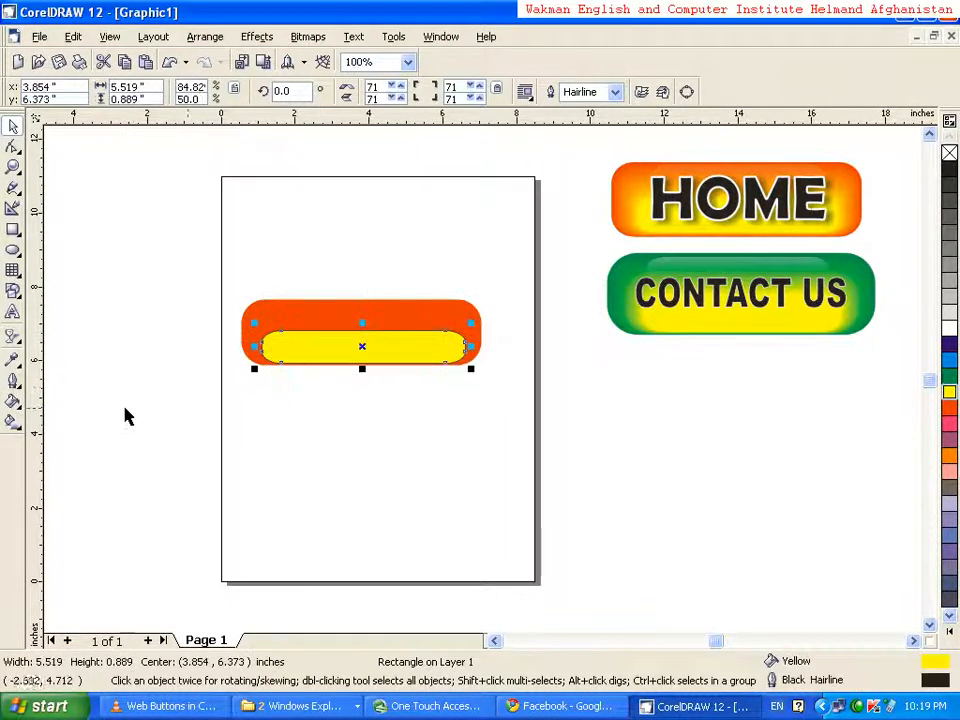
{"action": "left_click", "coordinate": [14, 381]}
{"action": "left_click", "coordinate": [89, 387]}
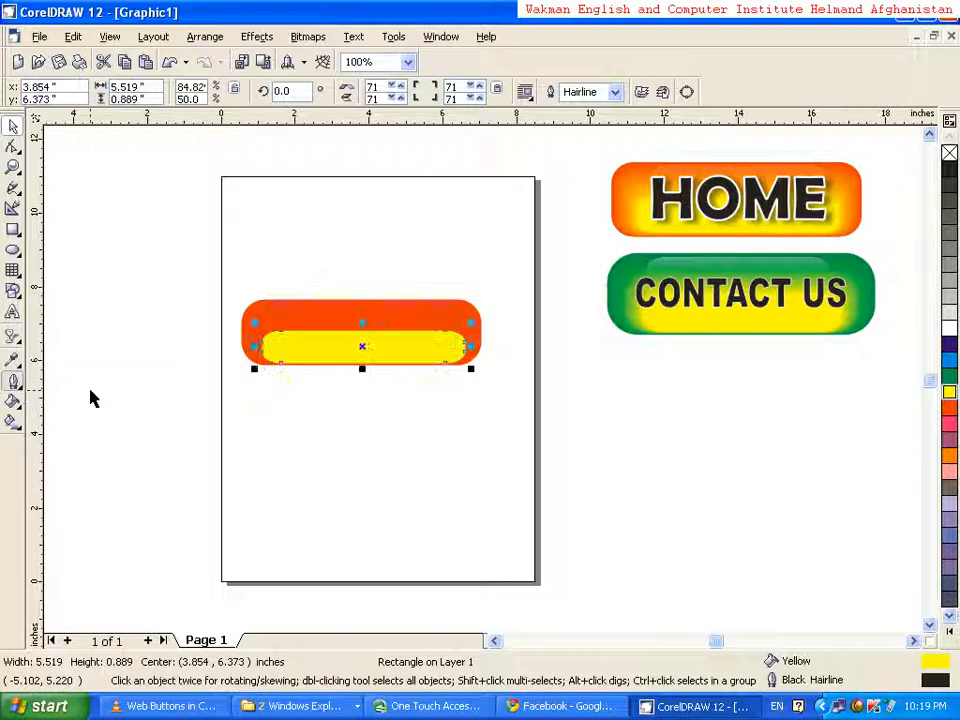
{"action": "left_click", "coordinate": [236, 413]}
{"action": "left_click_drag", "start_coordinate": [197, 242], "coordinate": [545, 412]}
{"action": "left_click", "coordinate": [147, 431]}
Blend the red and yellow rounded rectangles together using 24 steps
{"action": "left_click", "coordinate": [18, 172]}
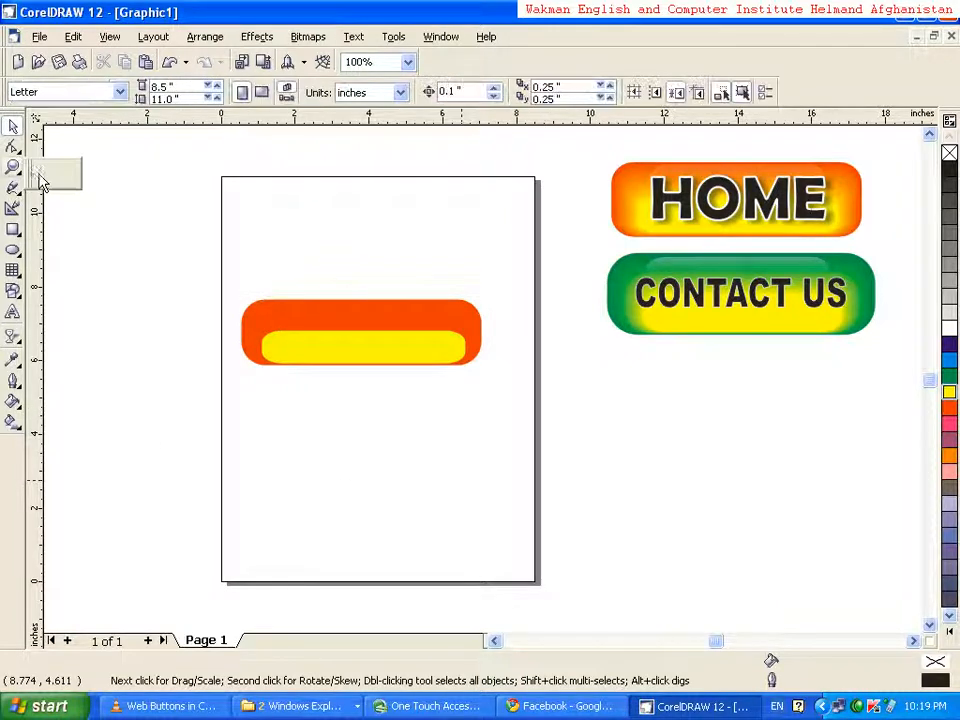
{"action": "left_click", "coordinate": [46, 173]}
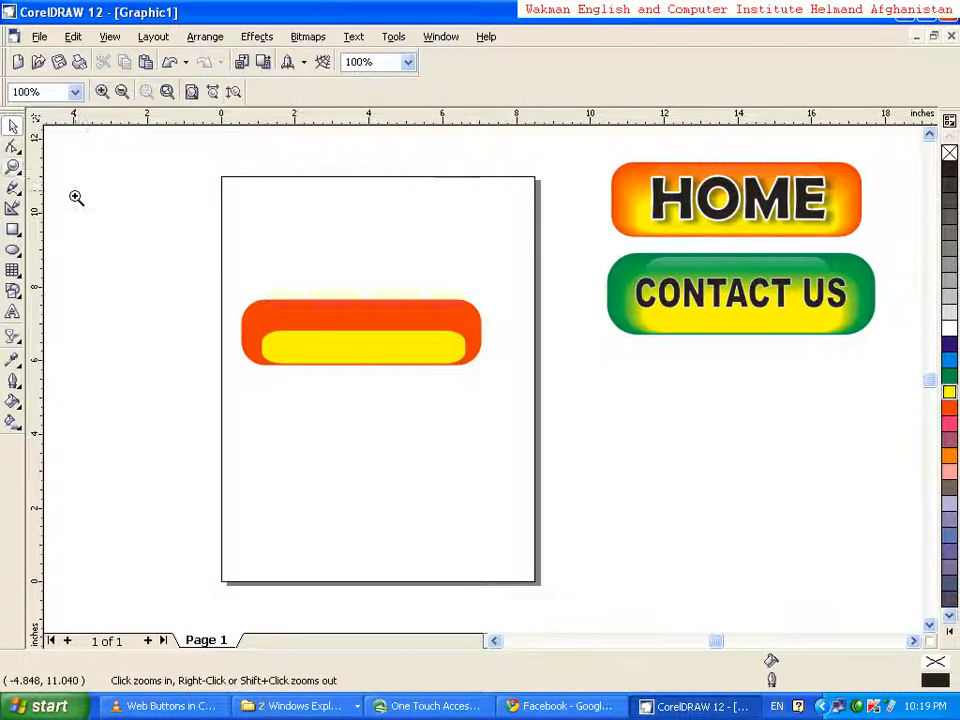
{"action": "left_click", "coordinate": [328, 332]}
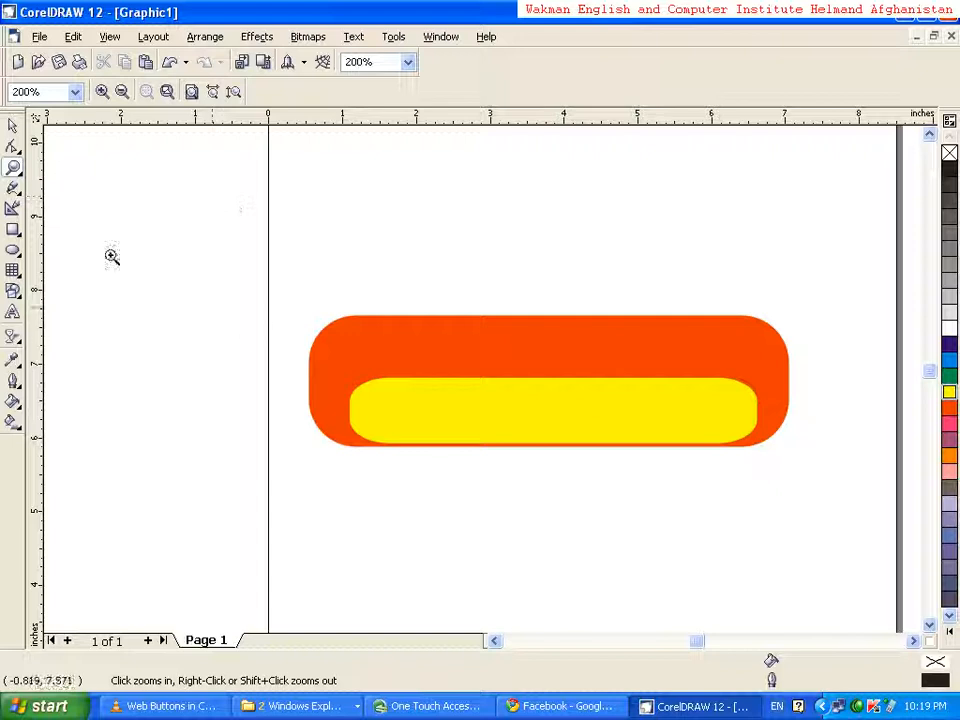
{"action": "left_click", "coordinate": [11, 125]}
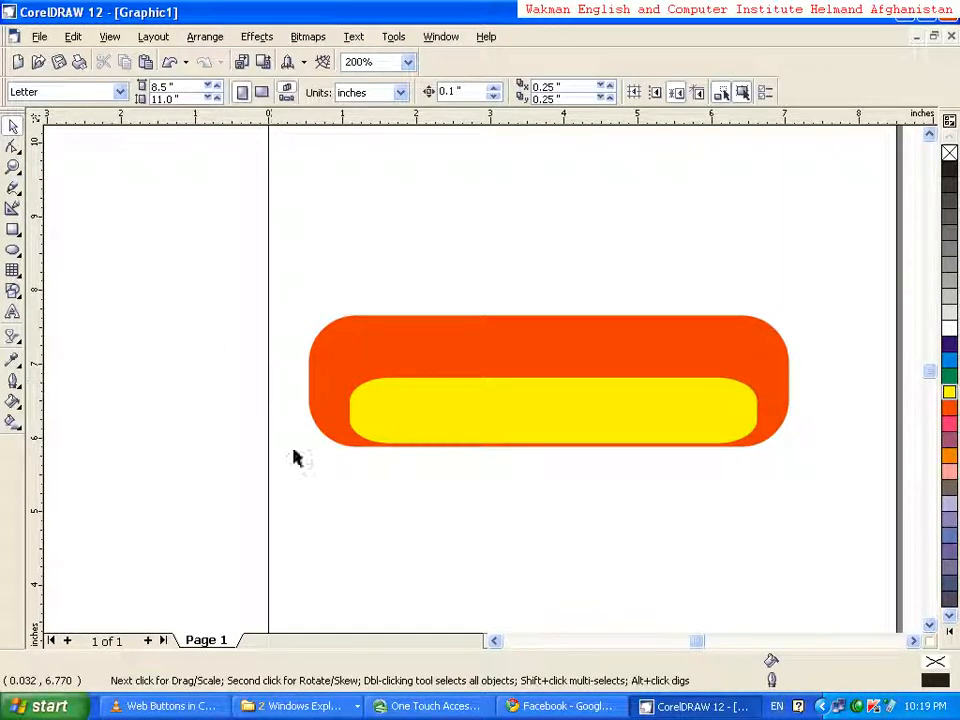
{"action": "left_click", "coordinate": [914, 641]}
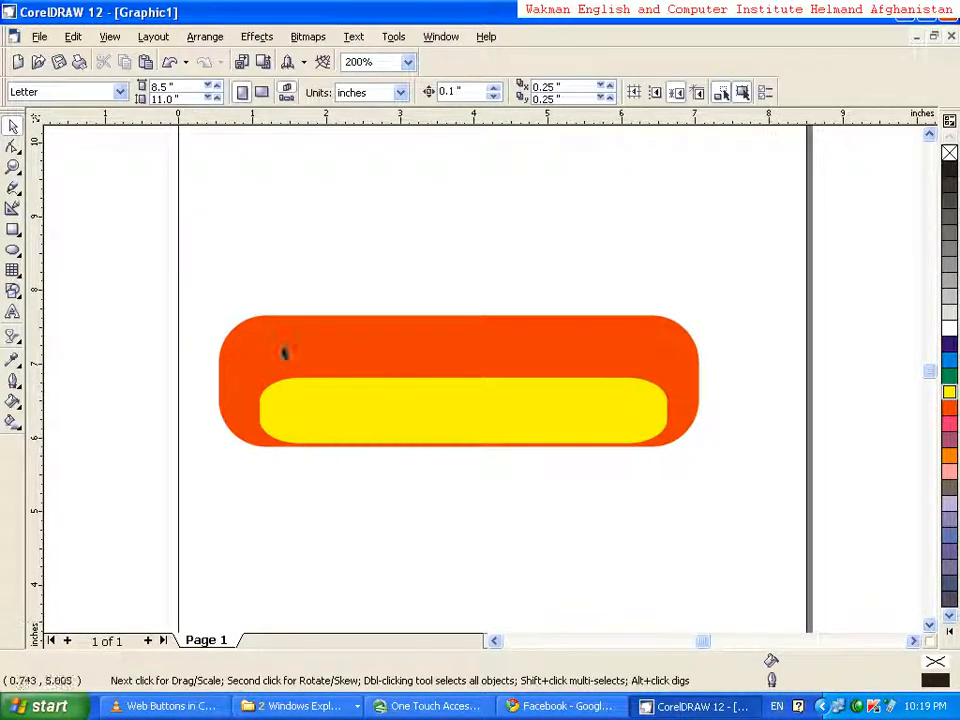
{"action": "left_click_drag", "start_coordinate": [168, 246], "coordinate": [728, 497]}
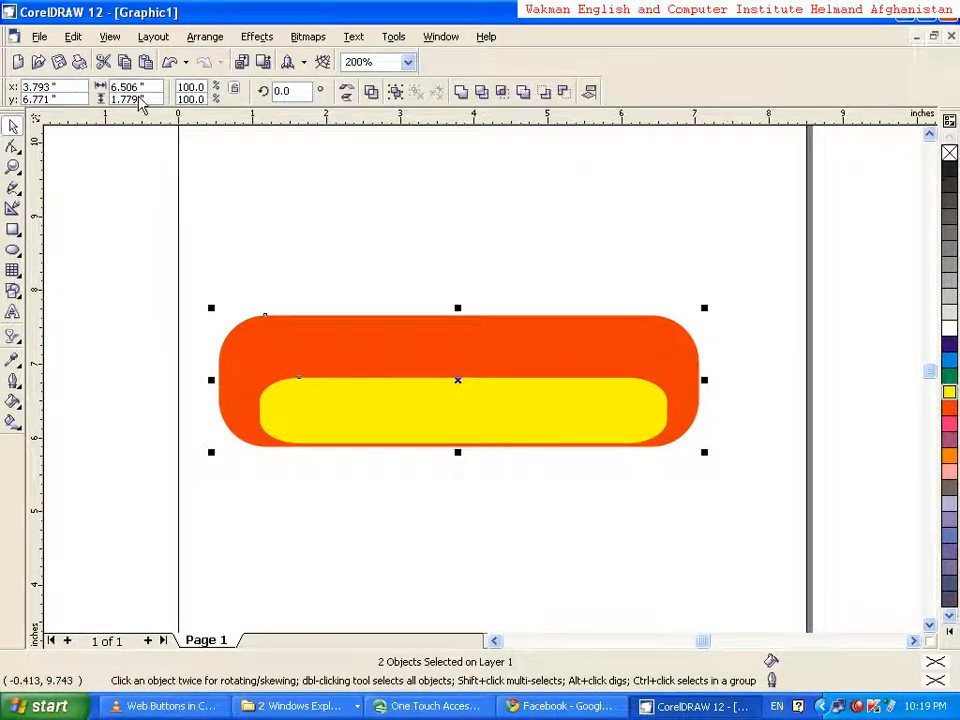
{"action": "left_click", "coordinate": [252, 40]}
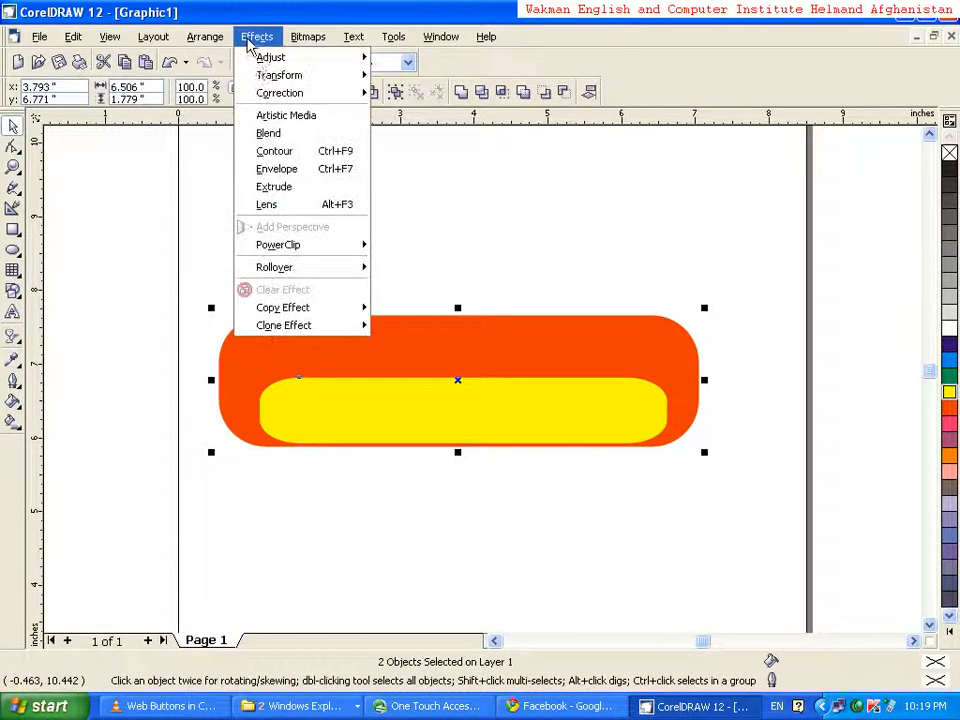
{"action": "left_click", "coordinate": [270, 138]}
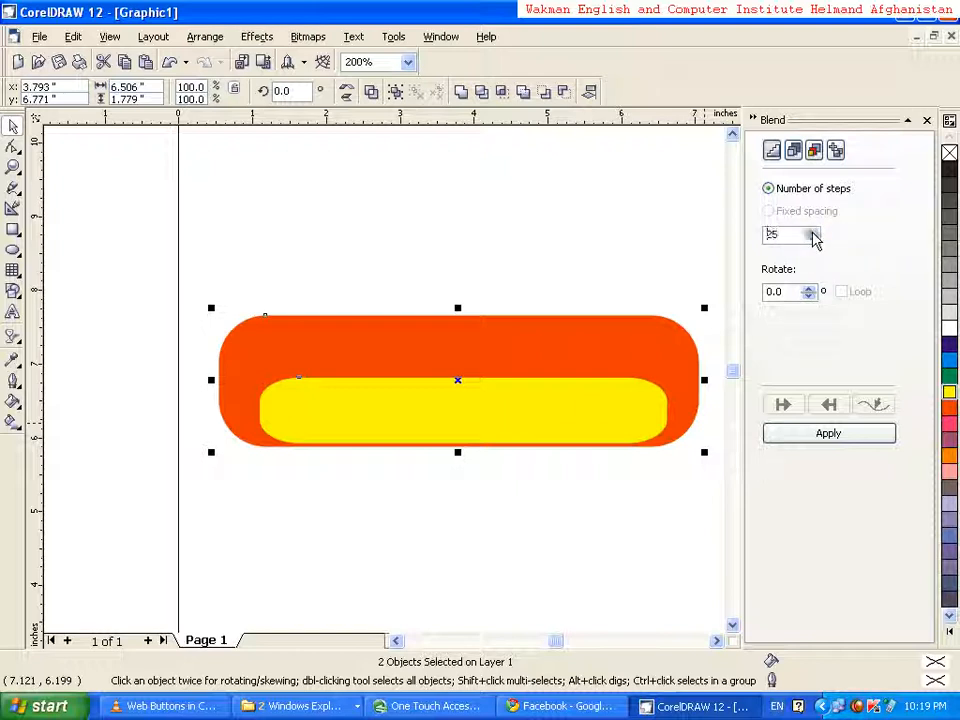
{"action": "left_click", "coordinate": [814, 440]}
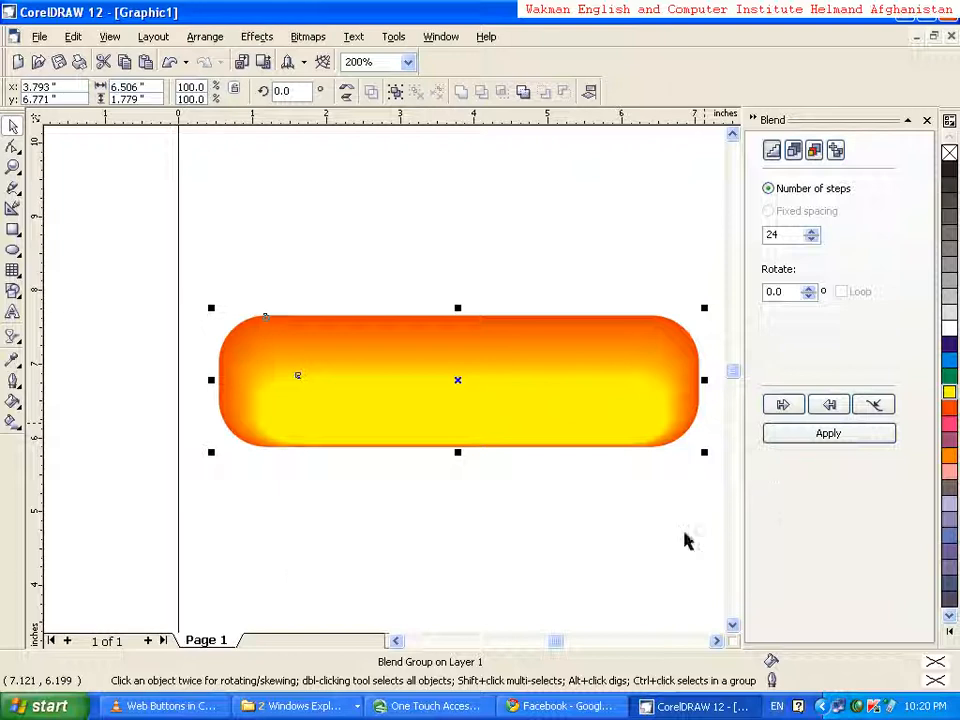
Inspect the blended button in Wireframe view, then switch the display to Normal view
{"action": "left_click", "coordinate": [117, 39]}
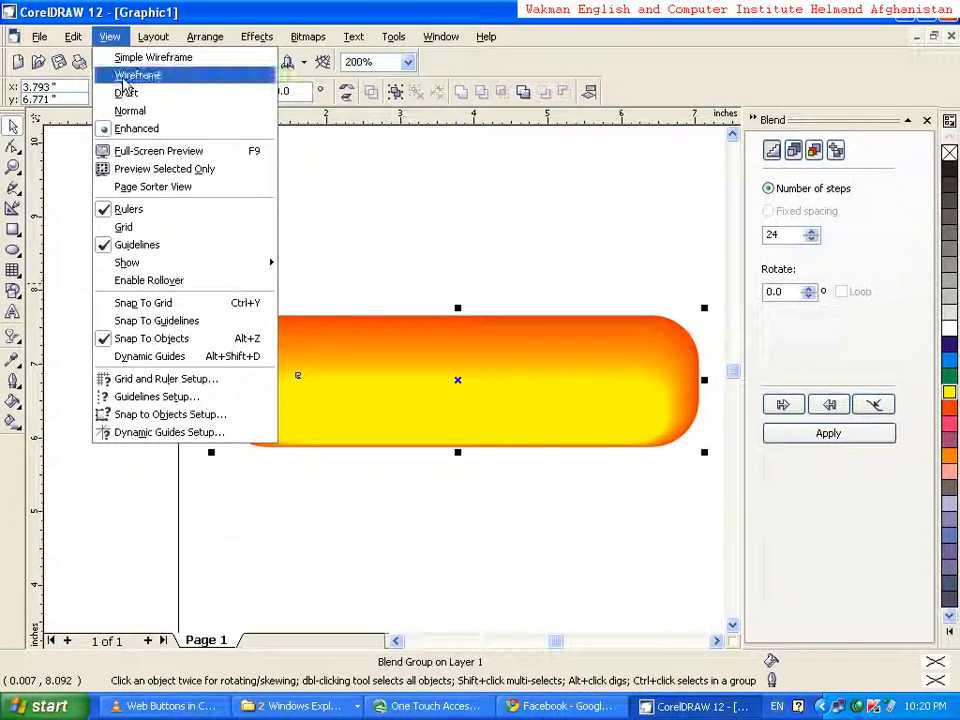
{"action": "left_click", "coordinate": [127, 76]}
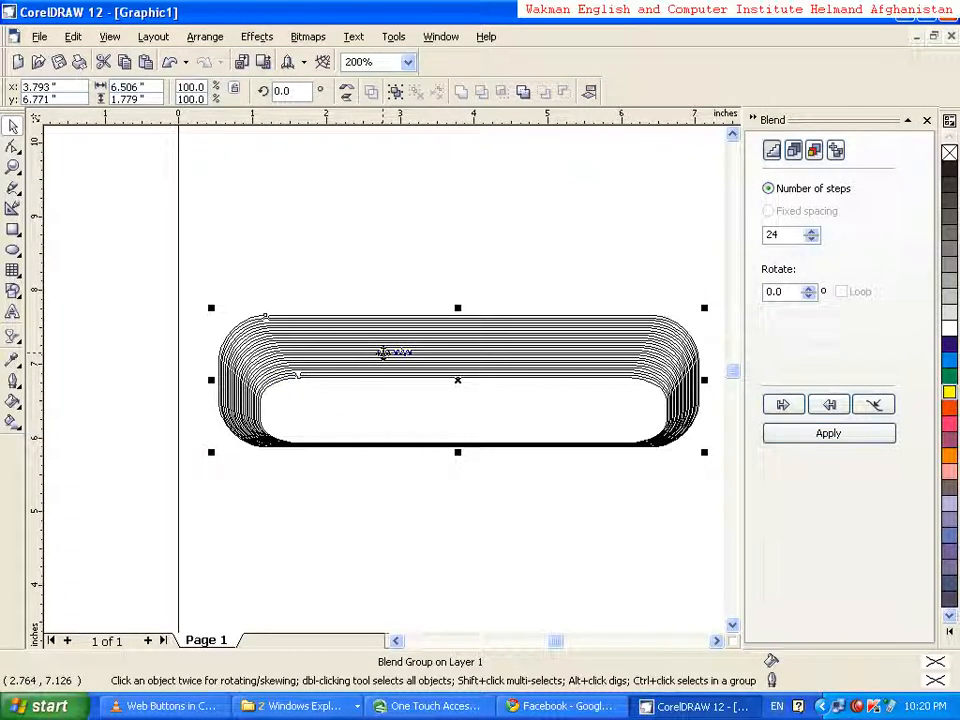
{"action": "left_click", "coordinate": [110, 37]}
{"action": "mouse_move", "coordinate": [76, 38]}
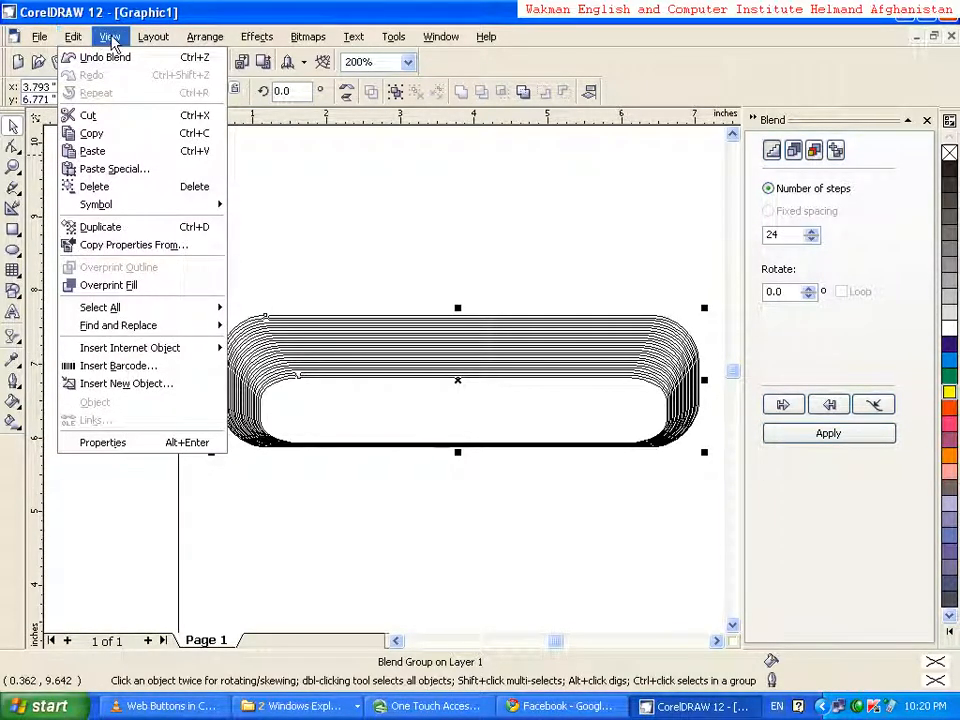
{"action": "mouse_move", "coordinate": [110, 37]}
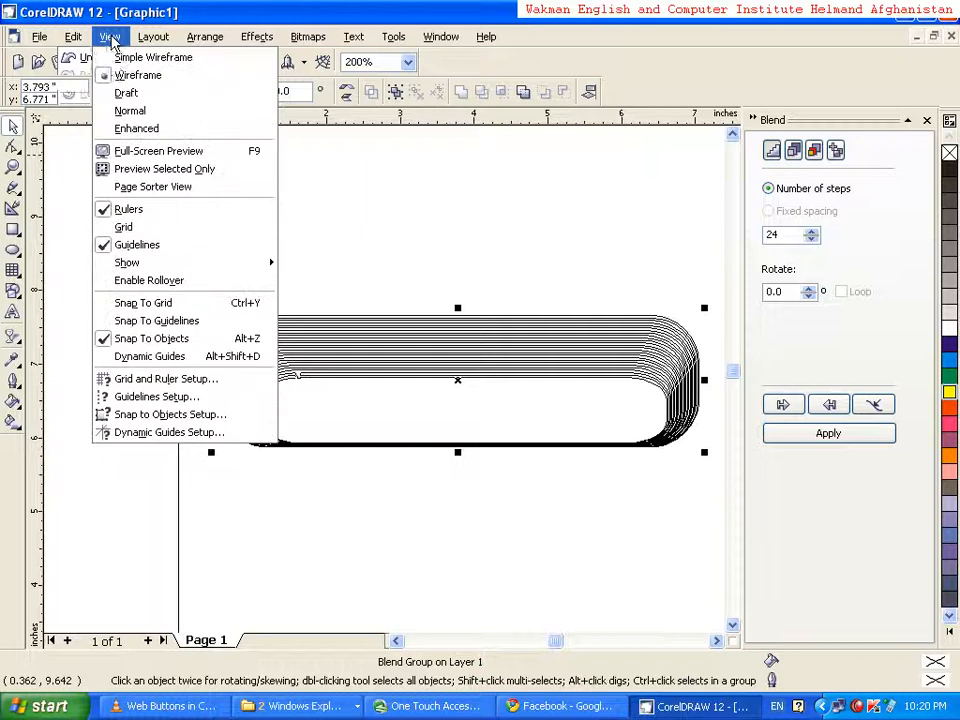
{"action": "left_click", "coordinate": [128, 111]}
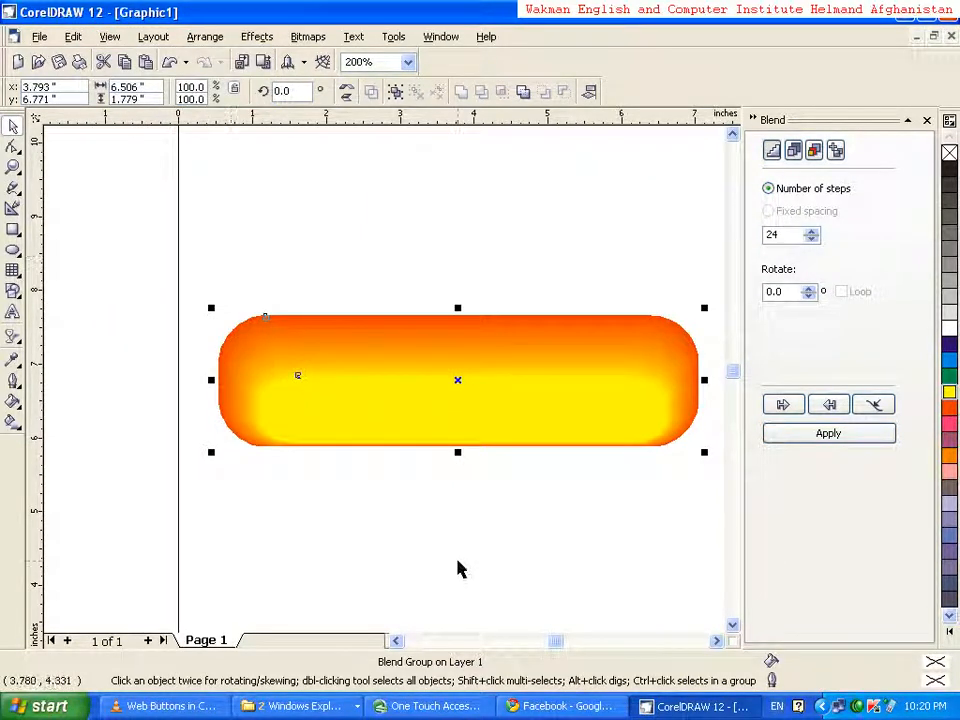
Draw a rectangle about 3.53 by 0.74 inches above the button and round all its corners to about 79
{"action": "left_click", "coordinate": [413, 375]}
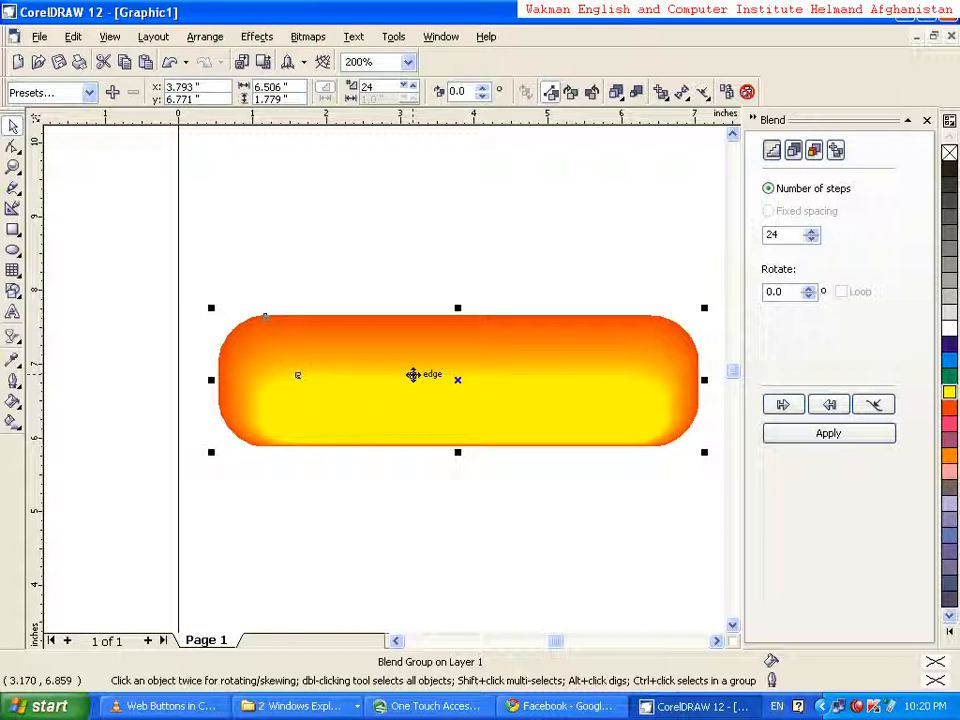
{"action": "left_click", "coordinate": [441, 511]}
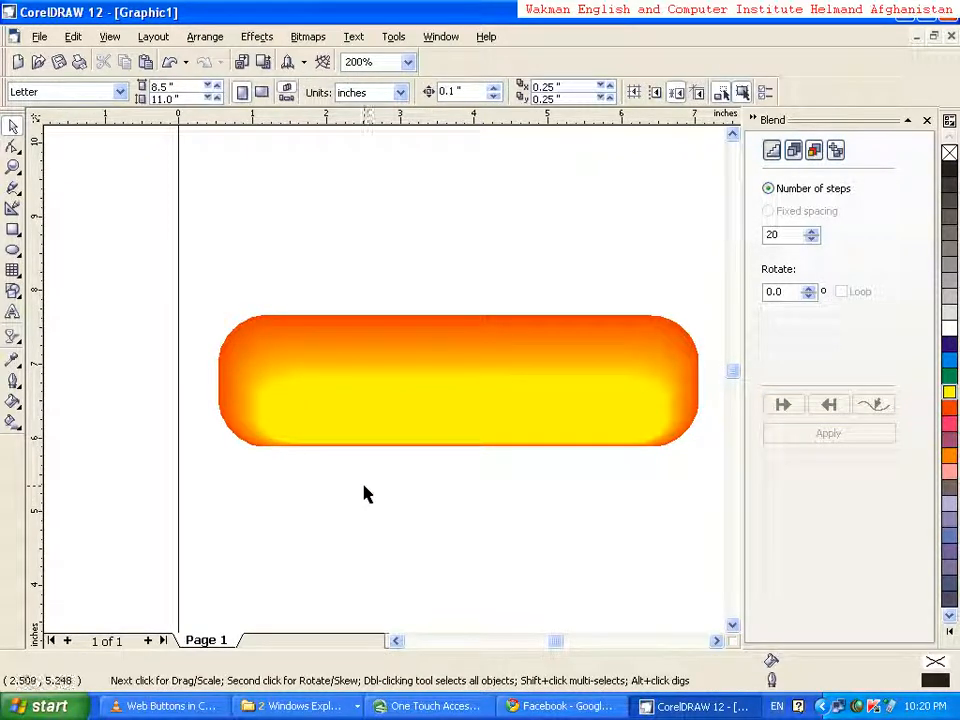
{"action": "left_click", "coordinate": [24, 252]}
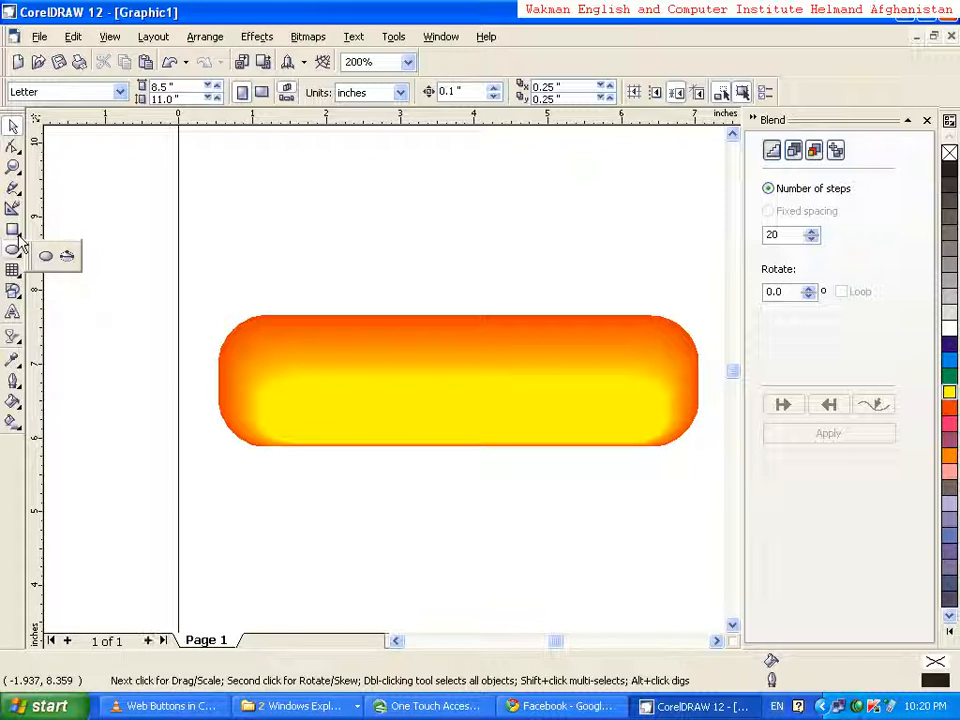
{"action": "left_click", "coordinate": [19, 236]}
{"action": "left_click", "coordinate": [19, 236]}
{"action": "left_click", "coordinate": [19, 236]}
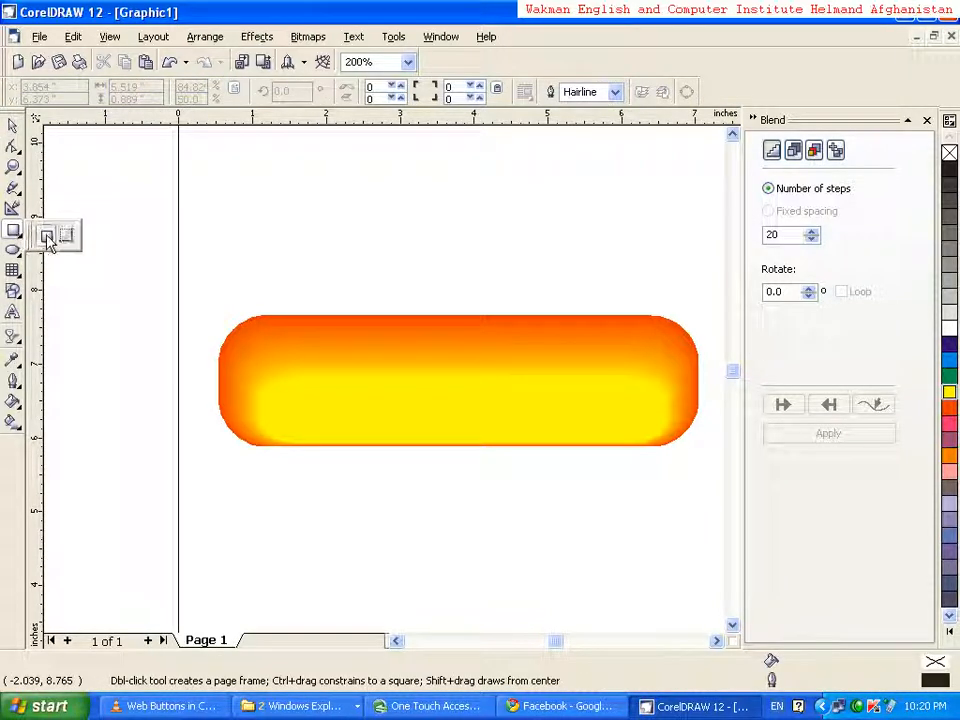
{"action": "left_click", "coordinate": [46, 236]}
{"action": "left_click_drag", "start_coordinate": [241, 188], "coordinate": [502, 242]}
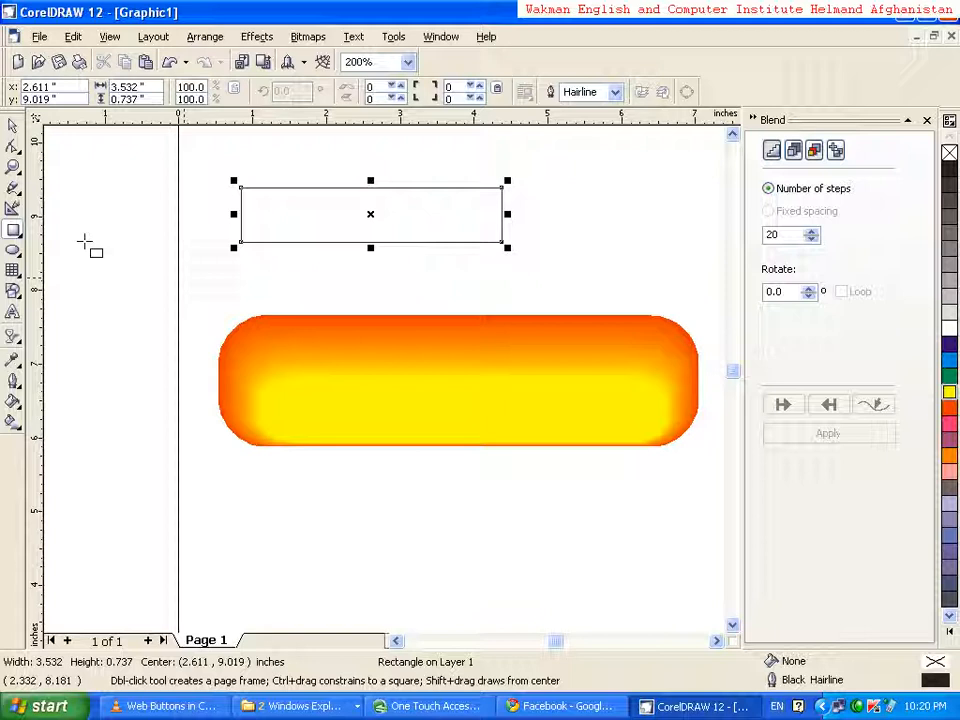
{"action": "left_click", "coordinate": [13, 147]}
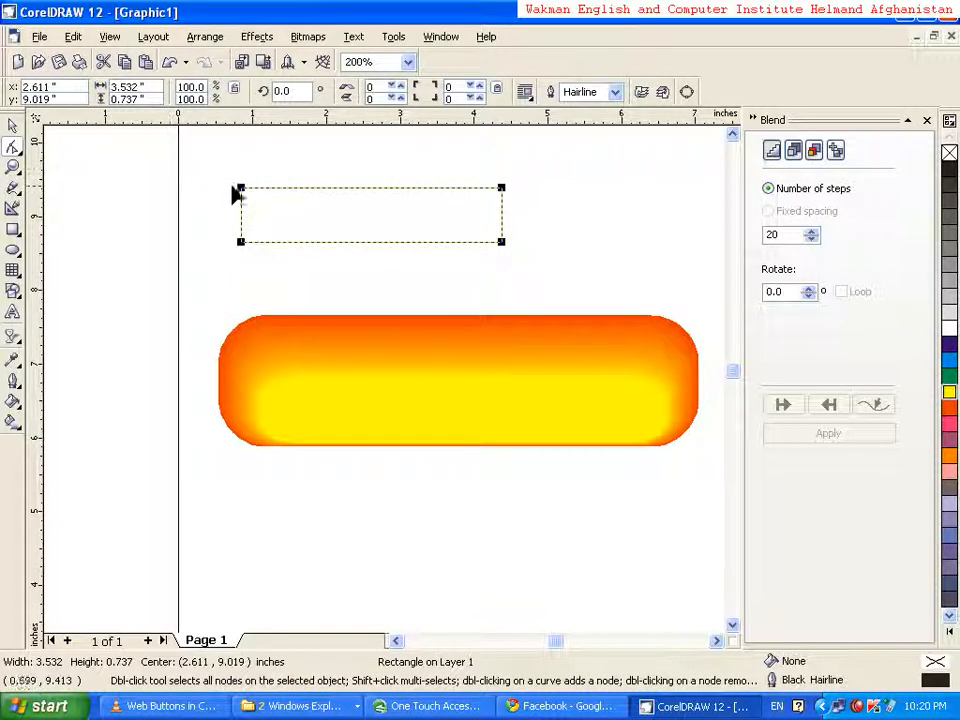
{"action": "left_click_drag", "start_coordinate": [242, 189], "coordinate": [262, 188]}
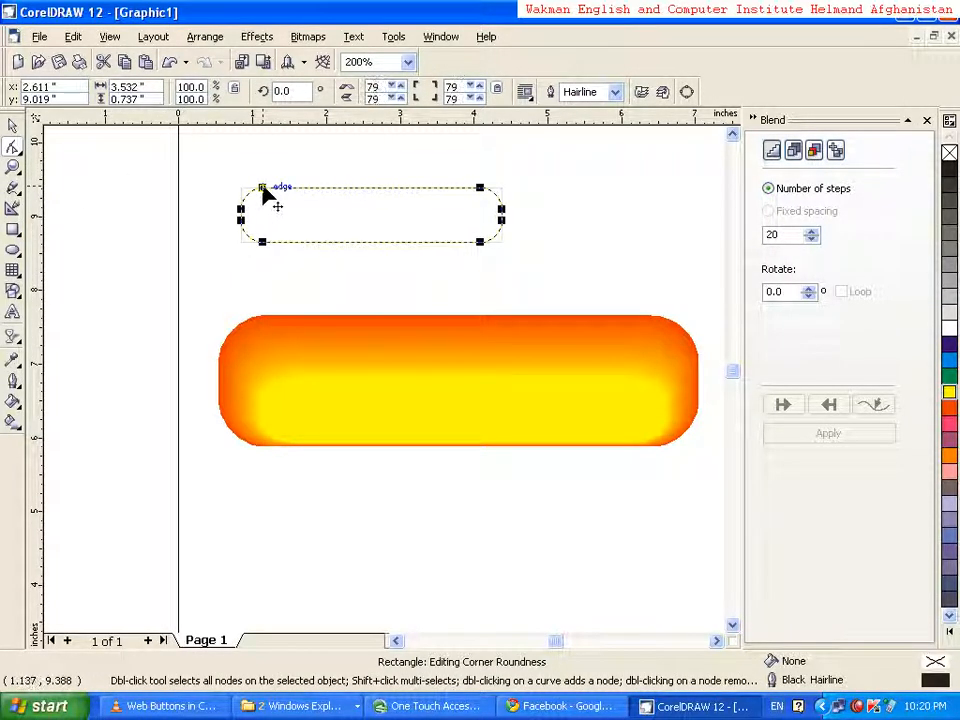
Move the unfilled rounded rectangle onto the upper part of the button and widen it on both sides to about 5.18 inches
{"action": "left_click", "coordinate": [13, 125]}
{"action": "left_click_drag", "start_coordinate": [311, 189], "coordinate": [381, 317]}
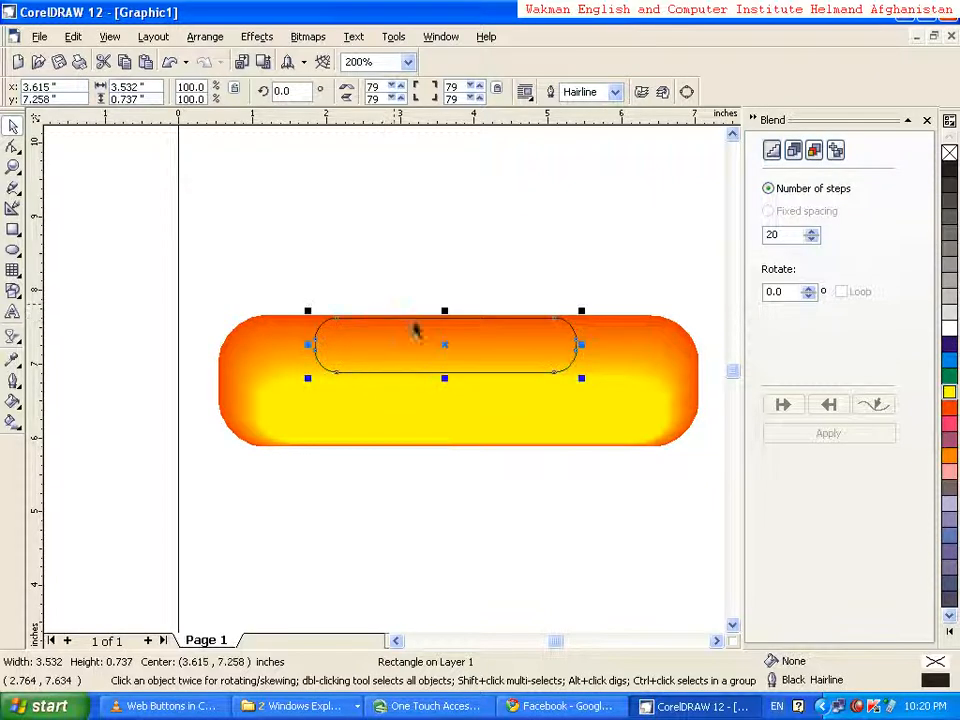
{"action": "left_click_drag", "start_coordinate": [581, 345], "coordinate": [621, 345]}
{"action": "left_click_drag", "start_coordinate": [306, 346], "coordinate": [258, 342]}
{"action": "left_click_drag", "start_coordinate": [617, 343], "coordinate": [649, 343]}
Fill the rounded highlight rectangle on the upper part of the button with white
{"action": "left_click", "coordinate": [402, 386]}
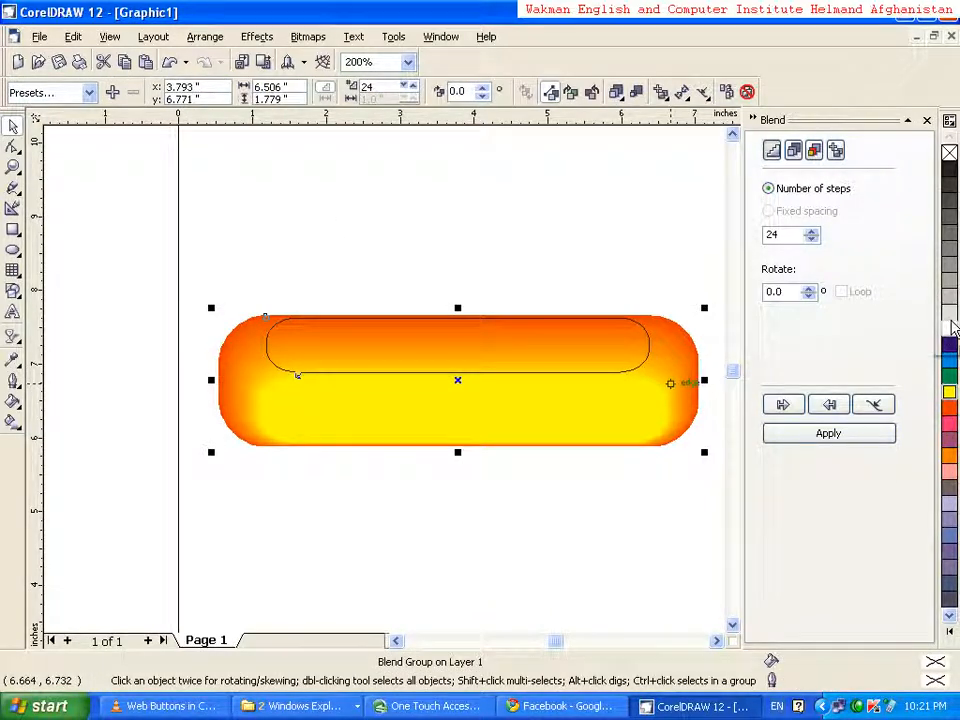
{"action": "left_click", "coordinate": [529, 454]}
{"action": "left_click", "coordinate": [517, 372]}
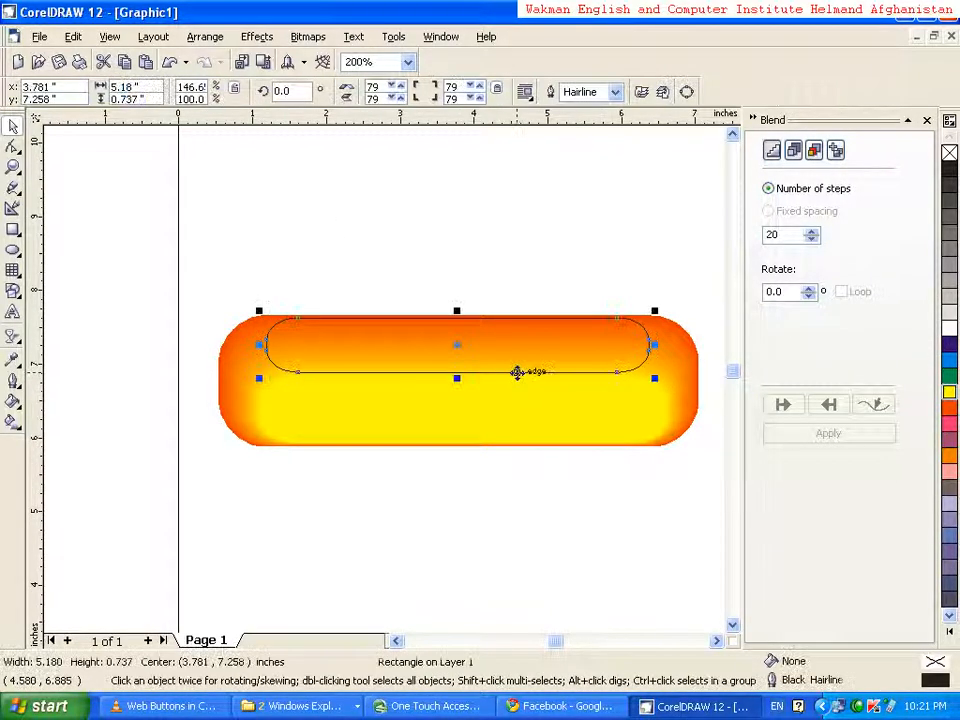
{"action": "left_click", "coordinate": [949, 332]}
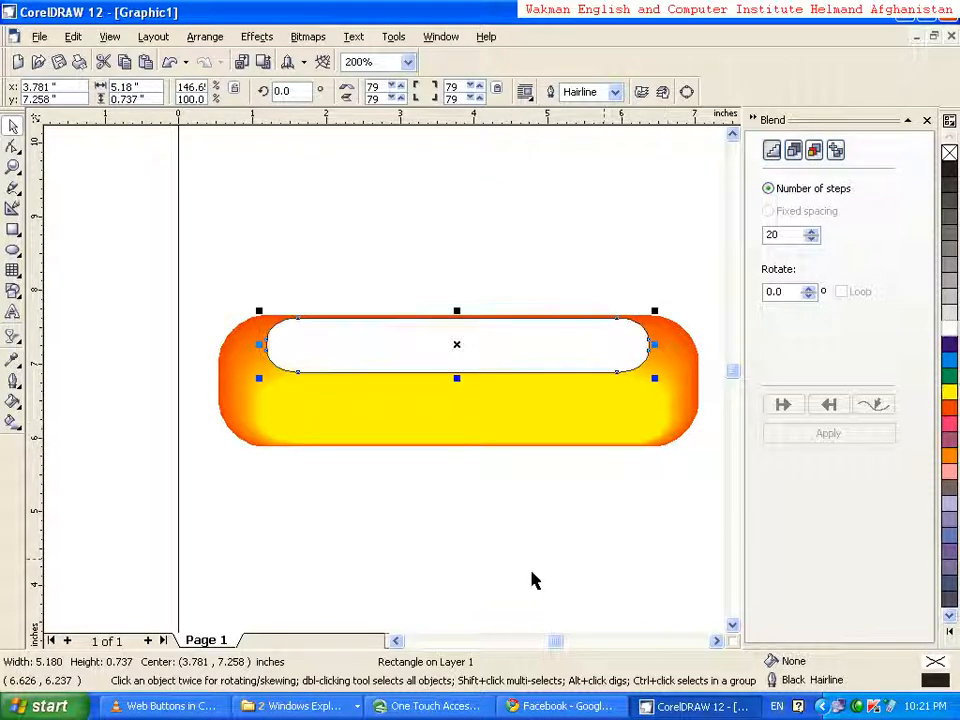
{"action": "left_click", "coordinate": [420, 546]}
Apply a linear transparency to the white highlight, fading downward from above the button at about -87 degrees
{"action": "left_click", "coordinate": [392, 360]}
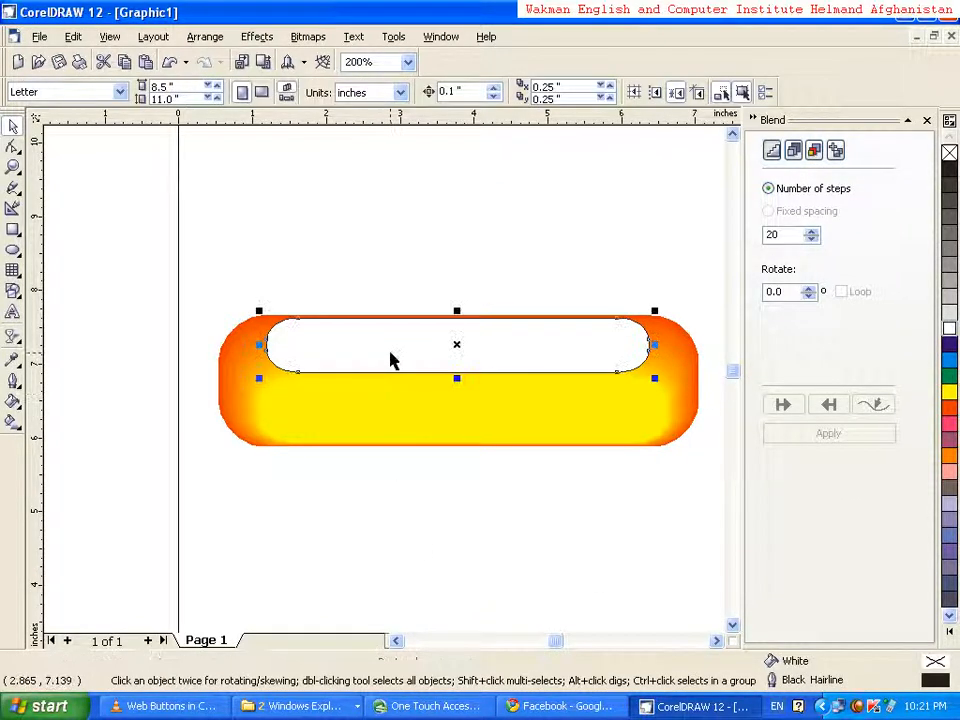
{"action": "left_click", "coordinate": [17, 343]}
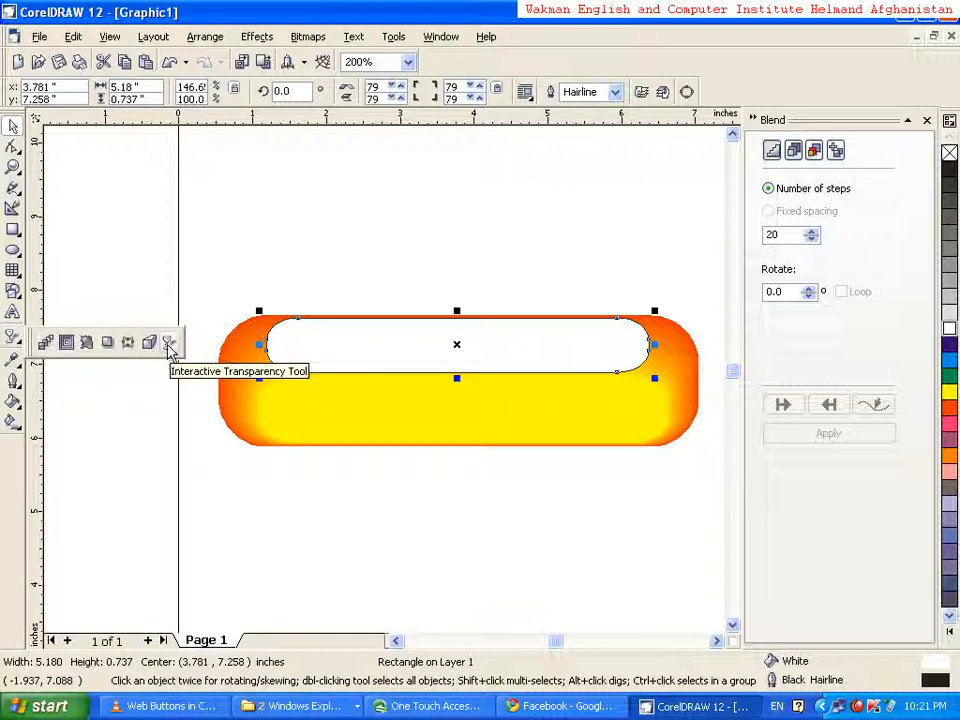
{"action": "left_click", "coordinate": [170, 344]}
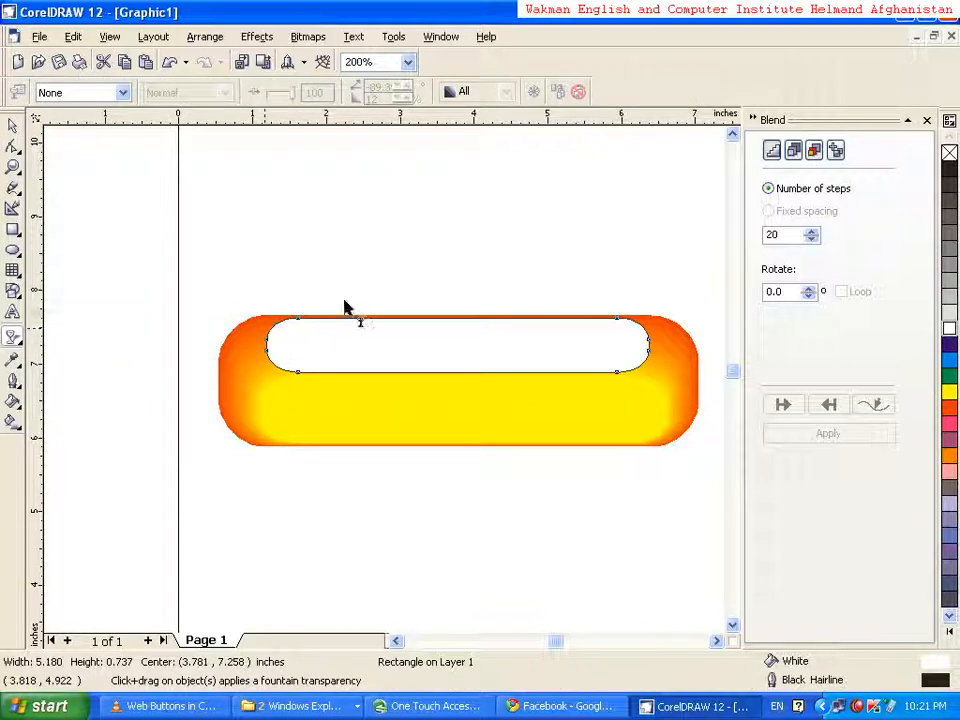
{"action": "left_click_drag", "start_coordinate": [423, 226], "coordinate": [426, 343]}
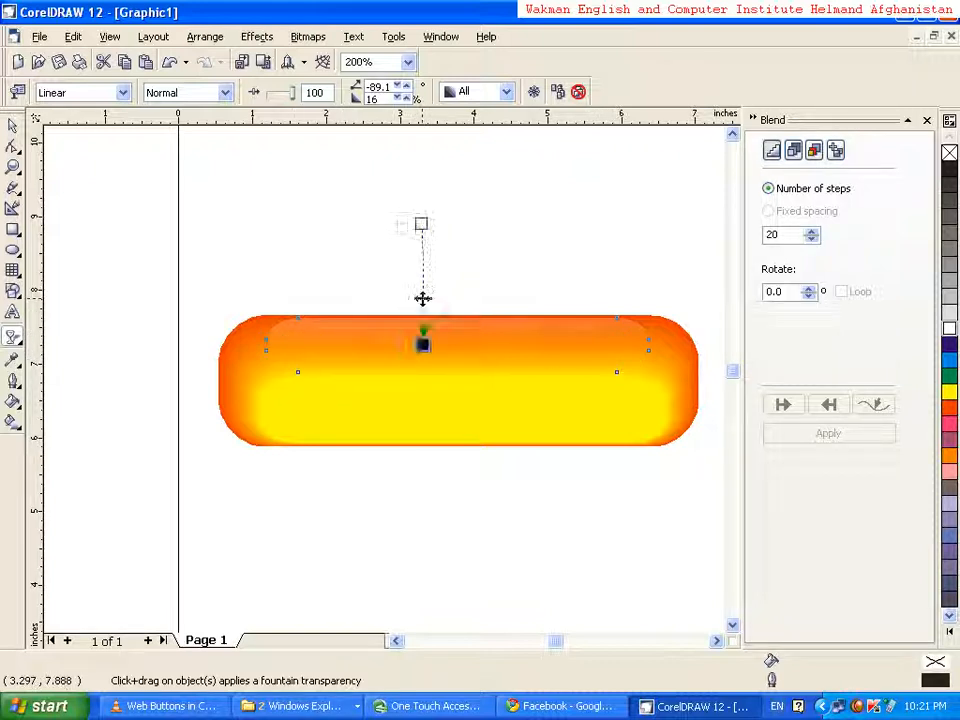
{"action": "left_click_drag", "start_coordinate": [423, 304], "coordinate": [423, 306]}
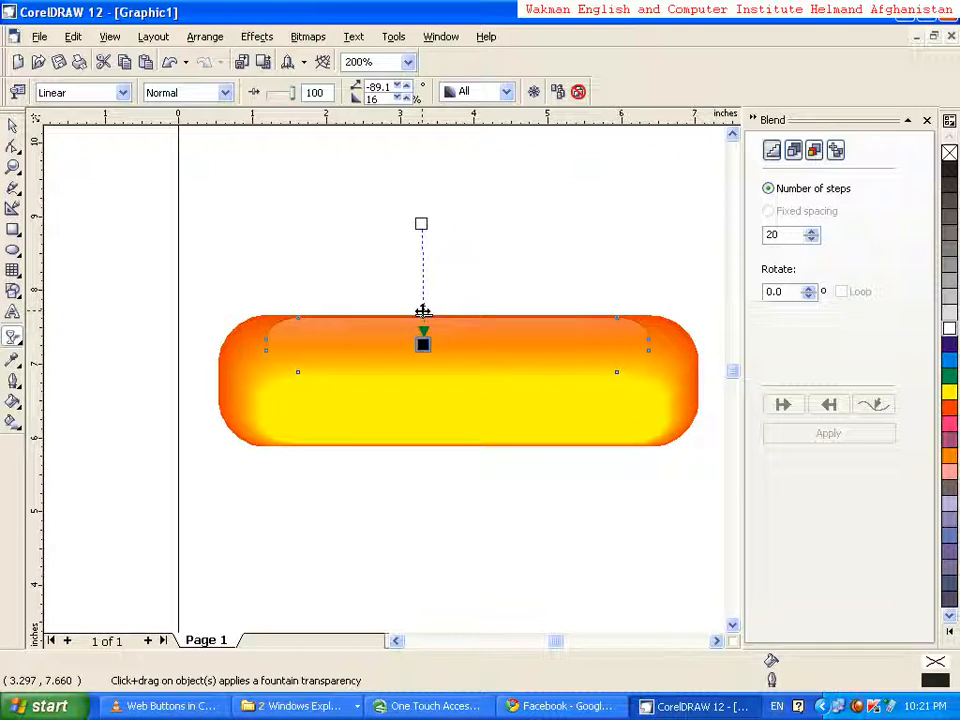
{"action": "left_click_drag", "start_coordinate": [423, 315], "coordinate": [428, 359]}
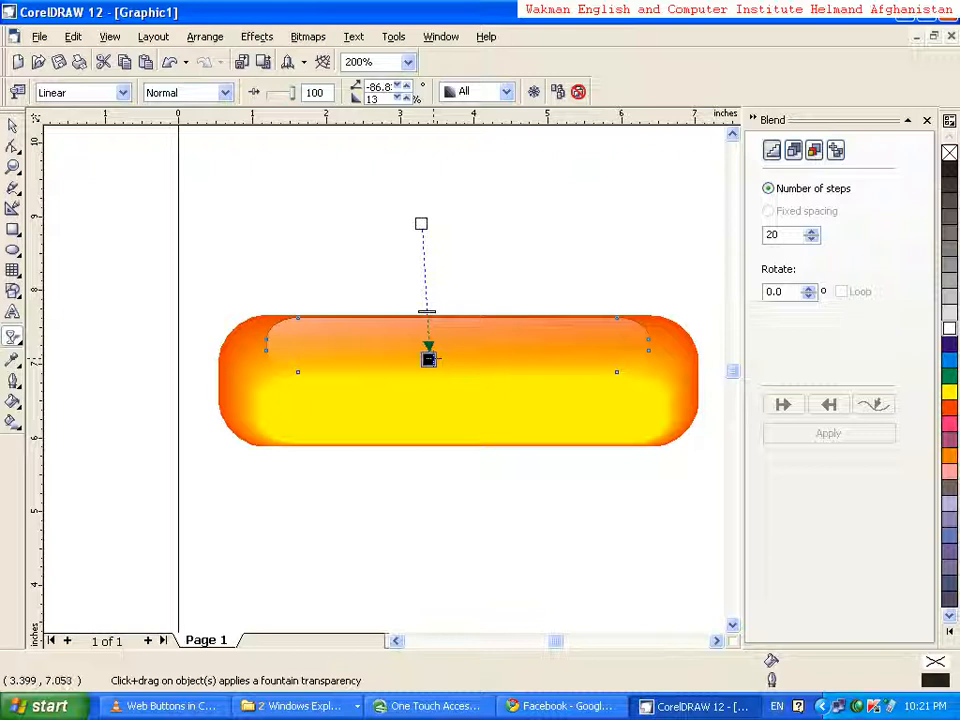
{"action": "left_click", "coordinate": [11, 128]}
{"action": "left_click", "coordinate": [238, 217]}
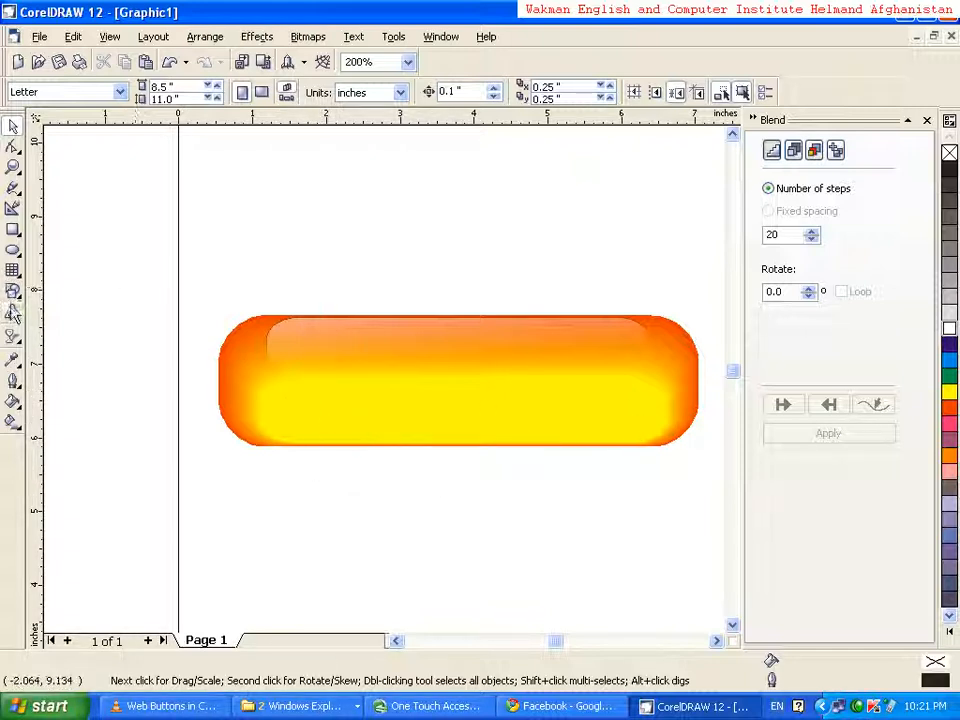
Add the artistic text HOME in the empty area above the button
{"action": "key", "text": "F8"}
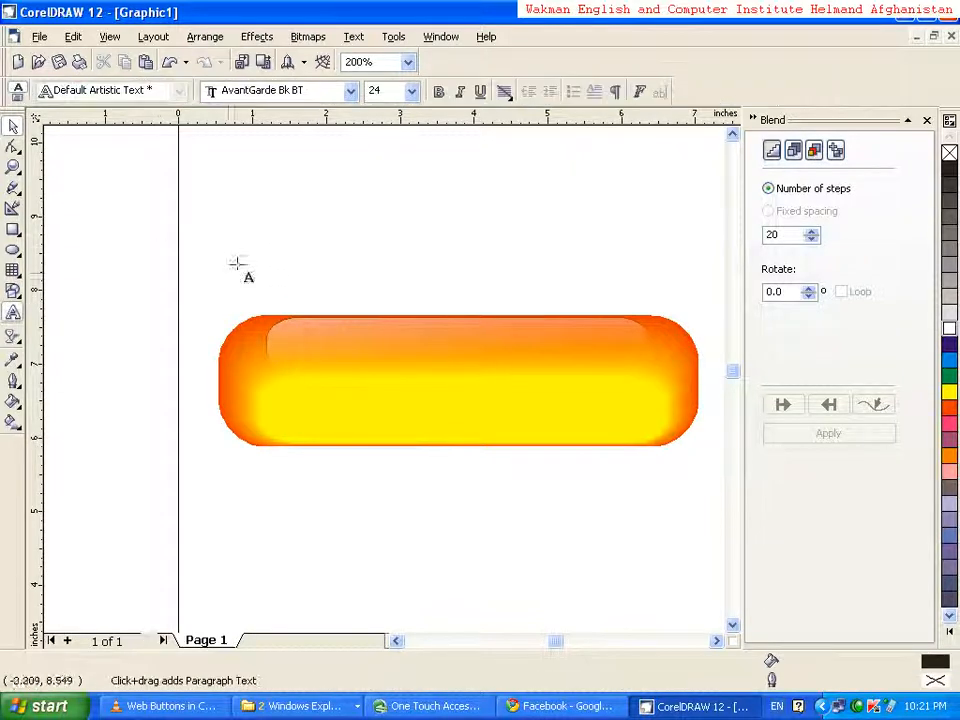
{"action": "left_click", "coordinate": [257, 185]}
{"action": "left_click", "coordinate": [257, 186]}
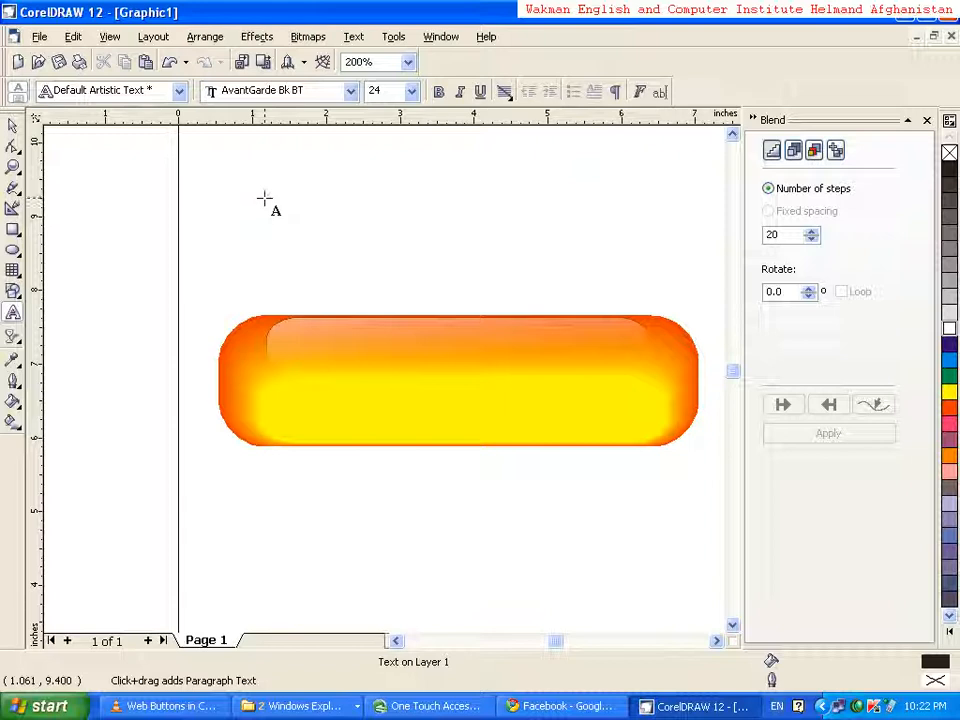
{"action": "type", "text": "HOME"}
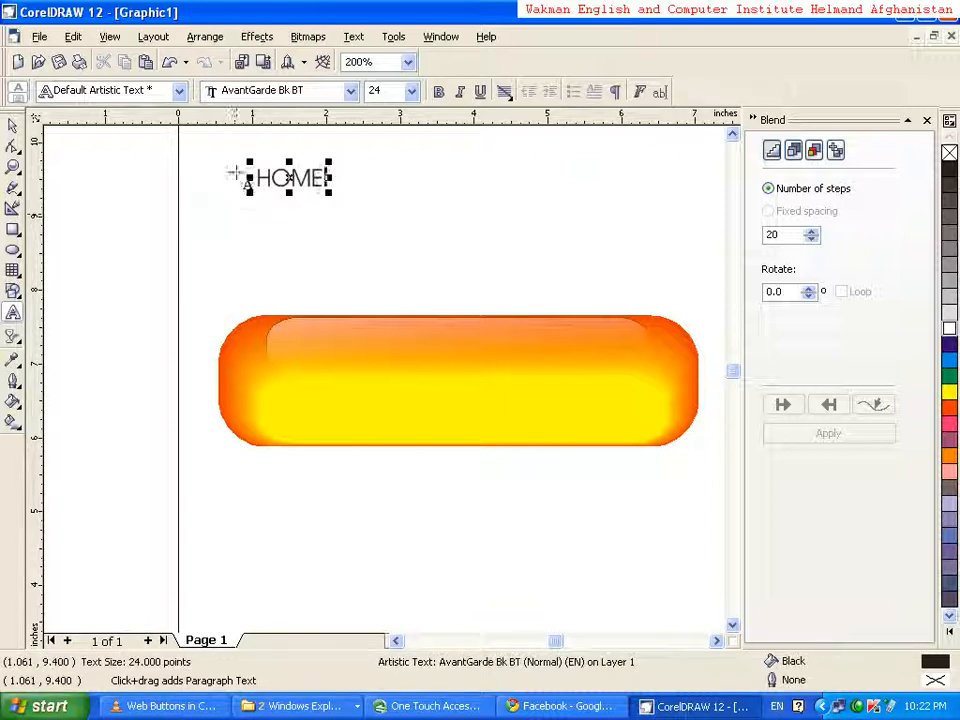
{"action": "left_click", "coordinate": [13, 121]}
{"action": "left_click", "coordinate": [197, 206]}
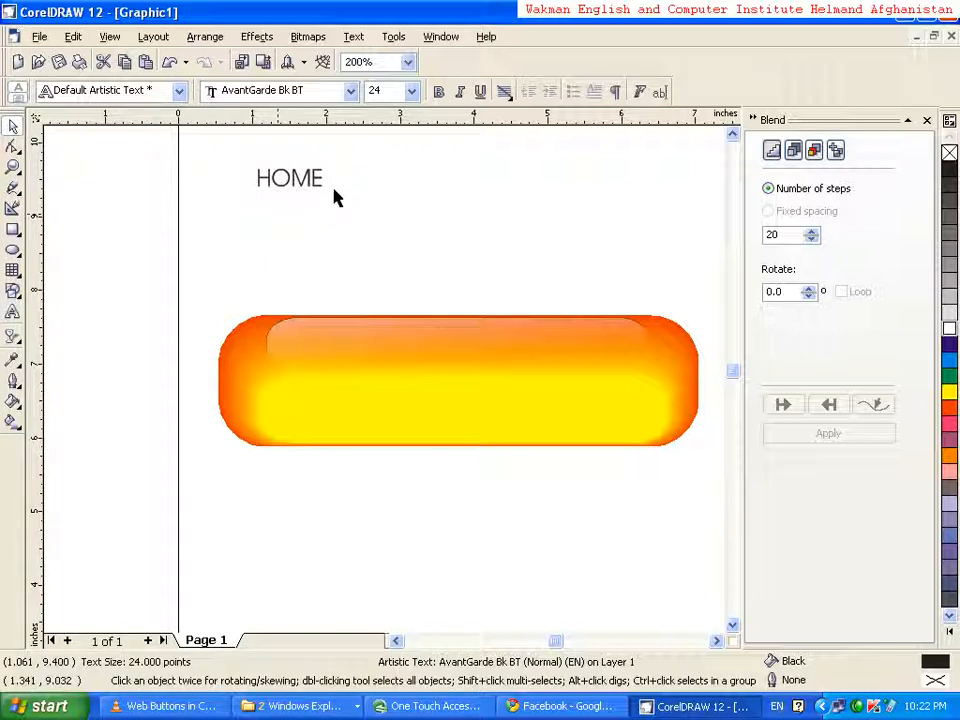
Enlarge the HOME text to about 83 points and make it bold
{"action": "left_click", "coordinate": [314, 188]}
{"action": "left_click_drag", "start_coordinate": [327, 192], "coordinate": [482, 300]}
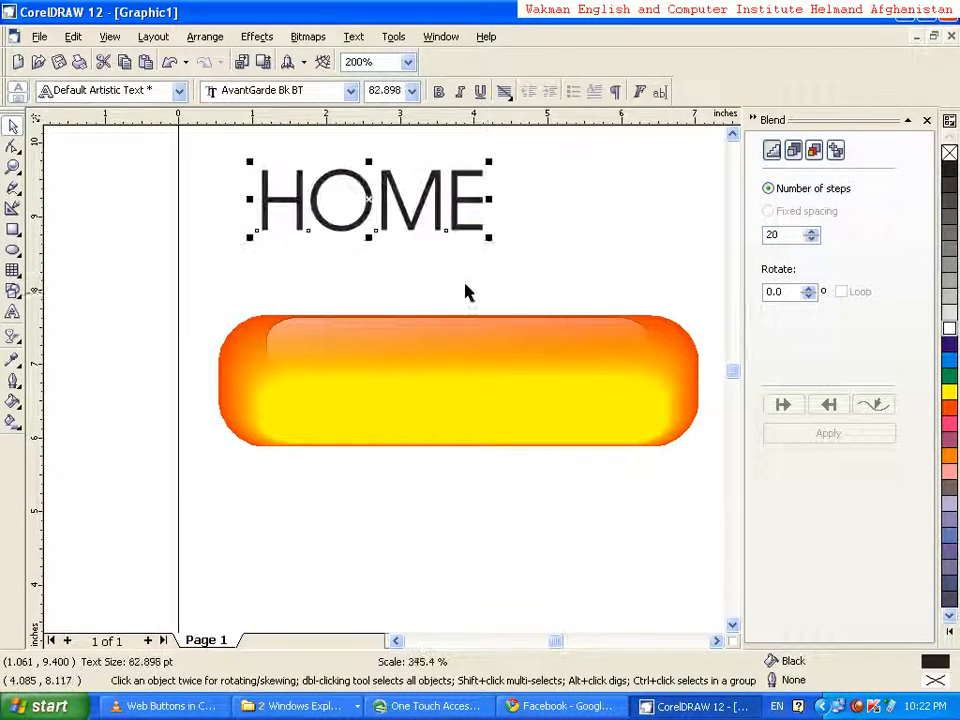
{"action": "left_click", "coordinate": [439, 94]}
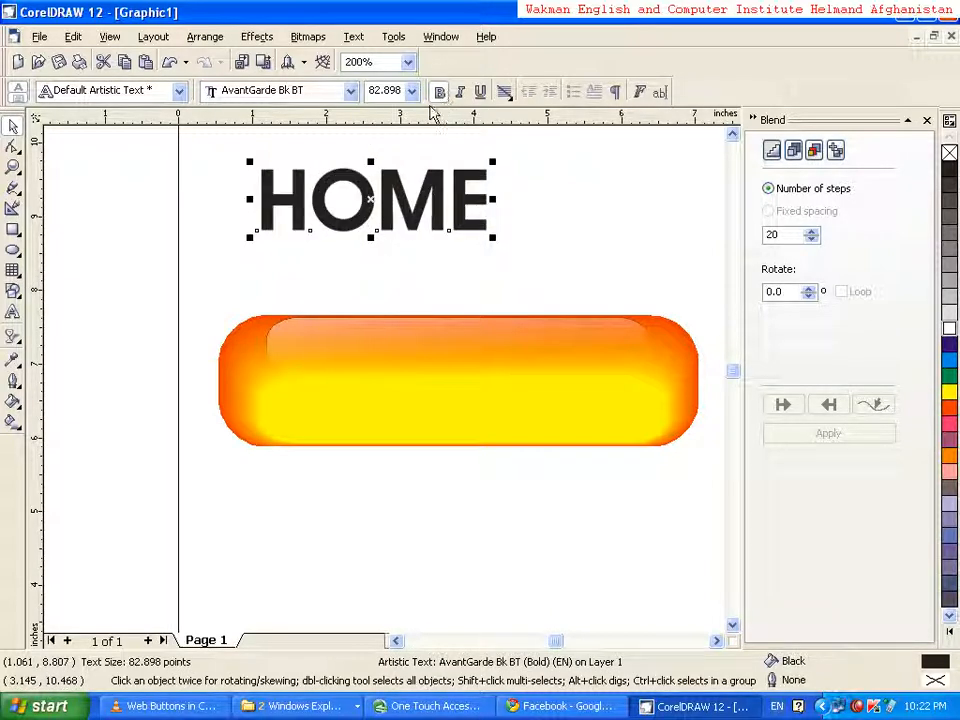
Centre the HOME text on the button, enlarging it to about 100.5 points and stretching its width to about 113%
{"action": "left_click_drag", "start_coordinate": [341, 175], "coordinate": [405, 352]}
{"action": "left_click_drag", "start_coordinate": [558, 414], "coordinate": [607, 429]}
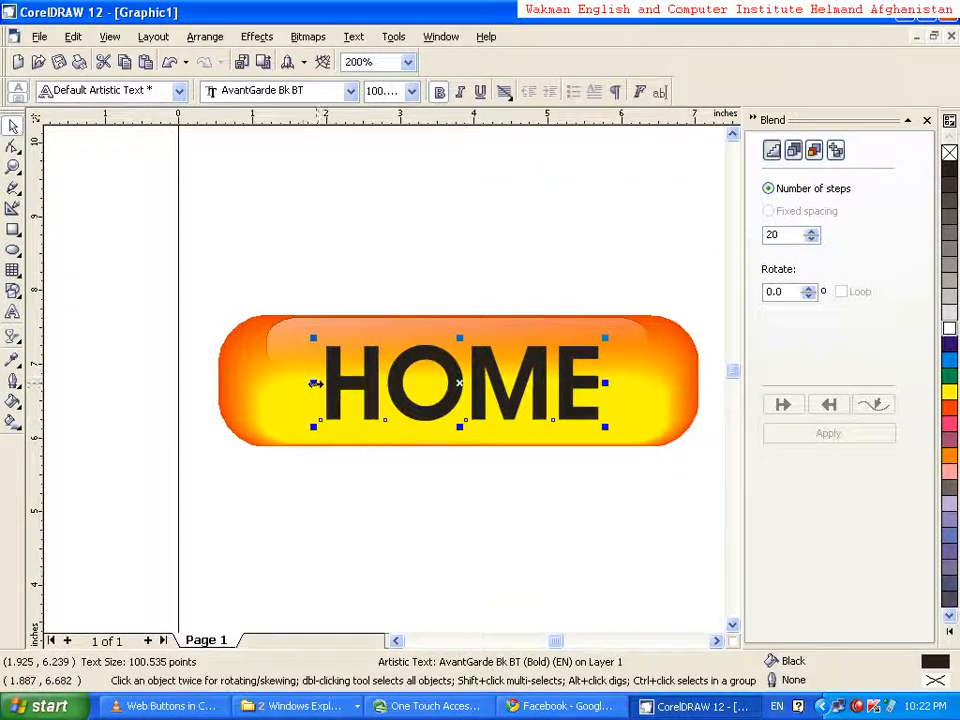
{"action": "left_click_drag", "start_coordinate": [313, 382], "coordinate": [280, 381]}
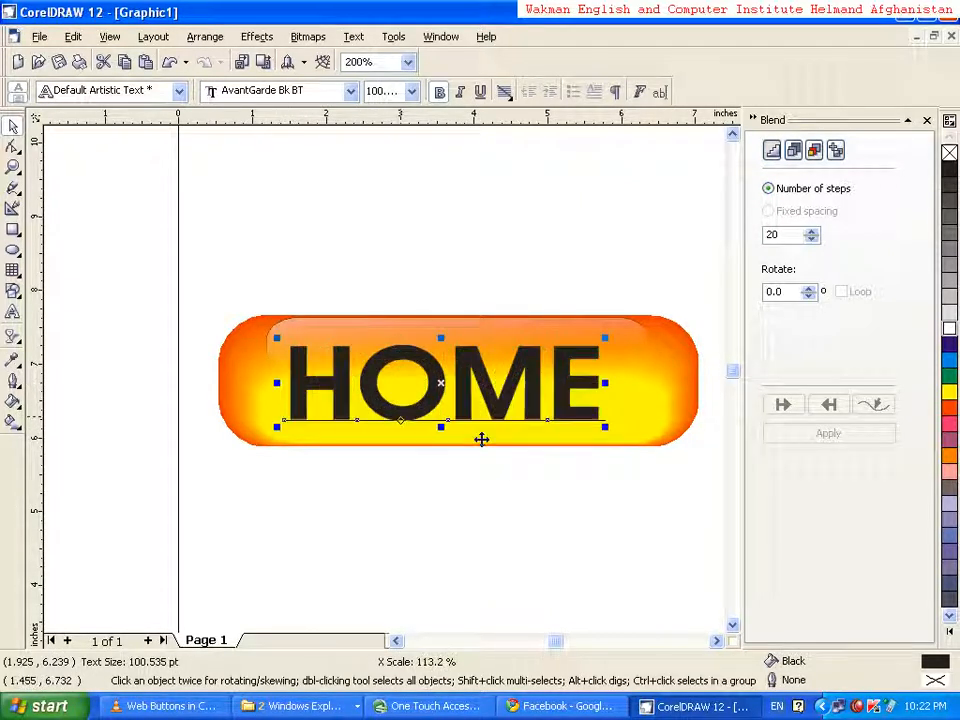
{"action": "left_click", "coordinate": [580, 545]}
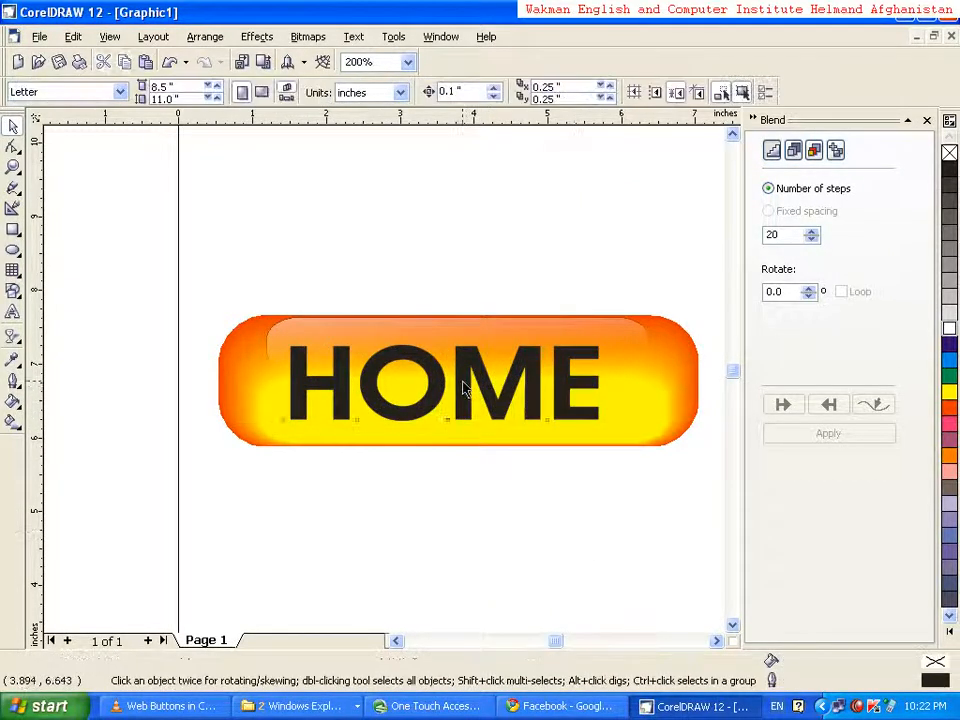
{"action": "left_click_drag", "start_coordinate": [465, 378], "coordinate": [481, 384]}
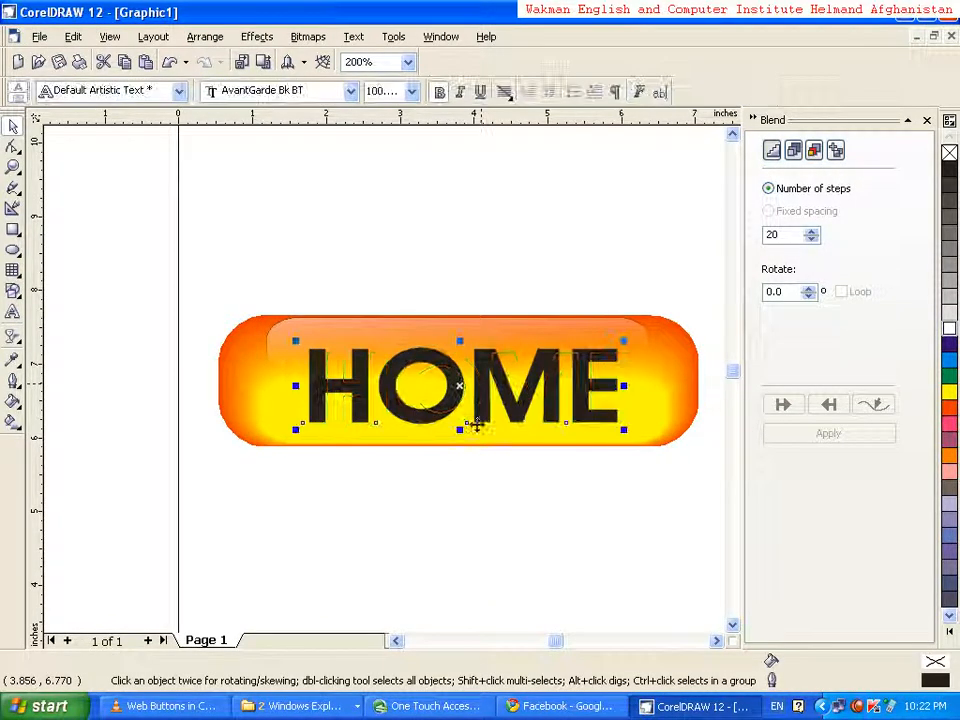
{"action": "left_click", "coordinate": [462, 494]}
Give the HOME text a white outline 0.111 inches wide
{"action": "left_click", "coordinate": [440, 374]}
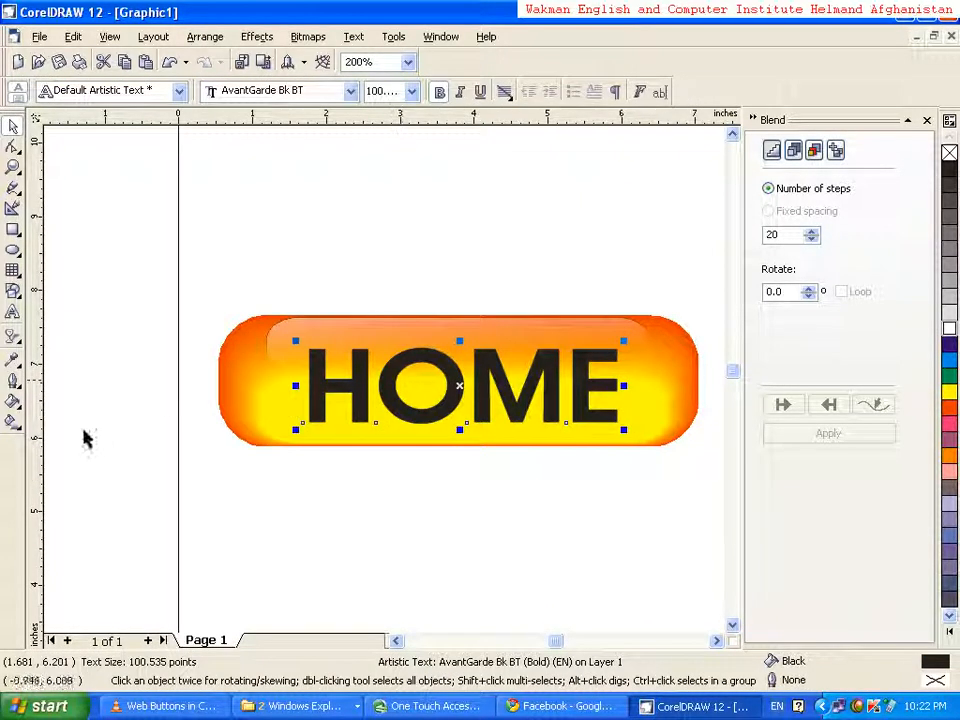
{"action": "left_click", "coordinate": [14, 383]}
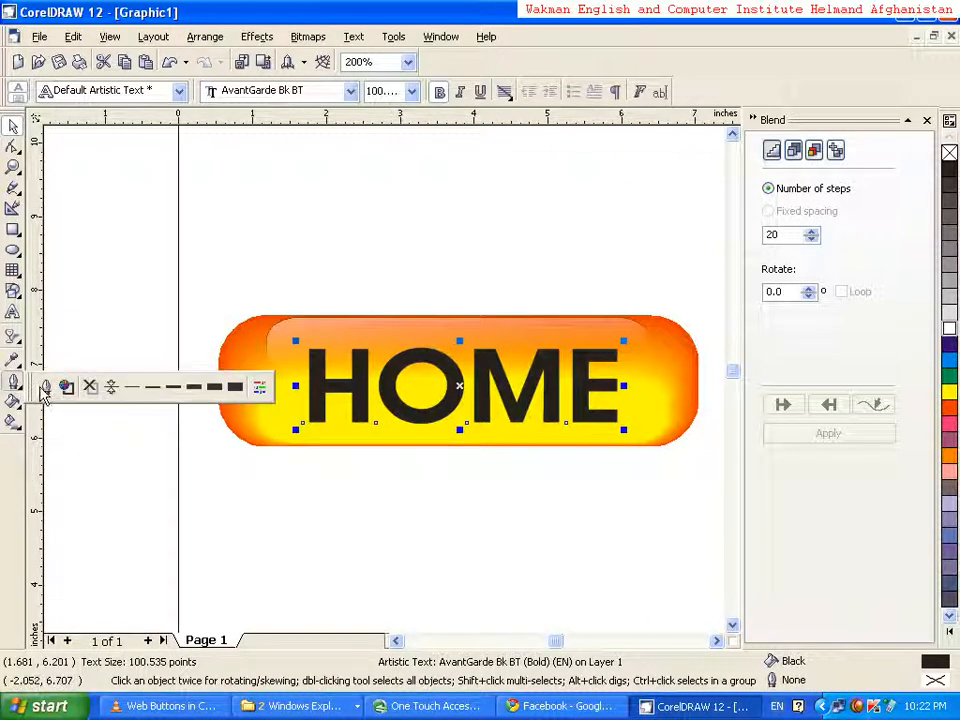
{"action": "left_click", "coordinate": [47, 387]}
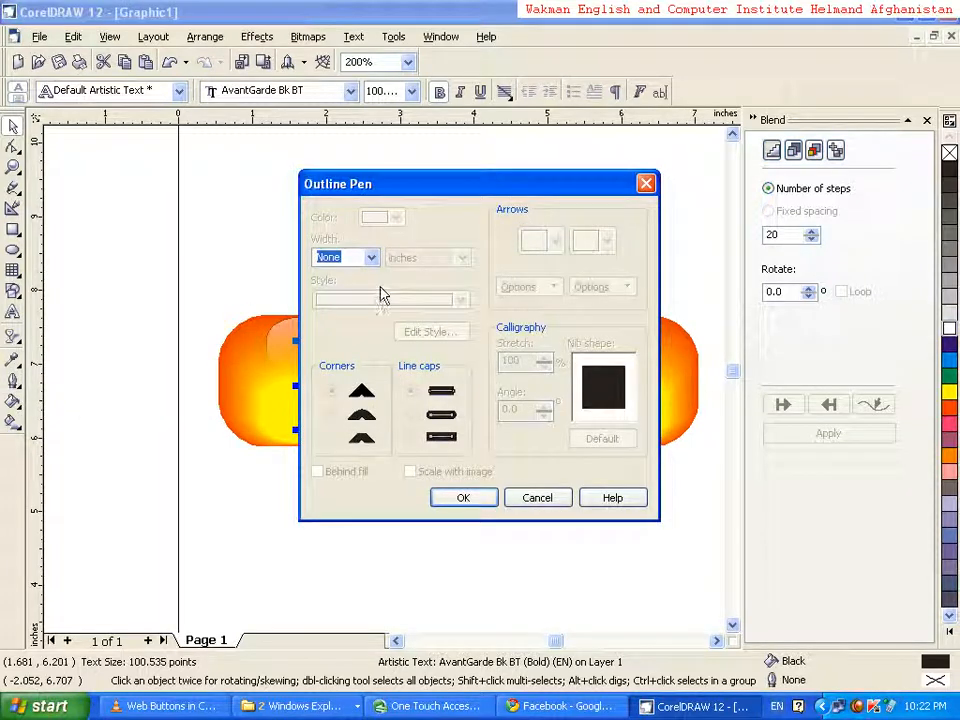
{"action": "left_click", "coordinate": [371, 257]}
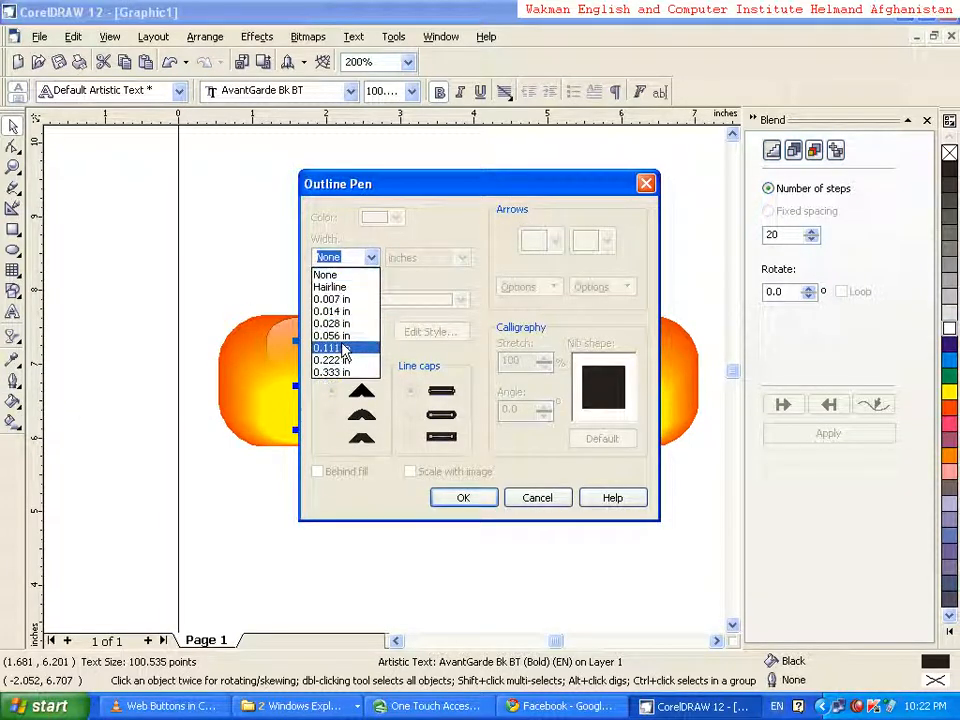
{"action": "left_click", "coordinate": [344, 349]}
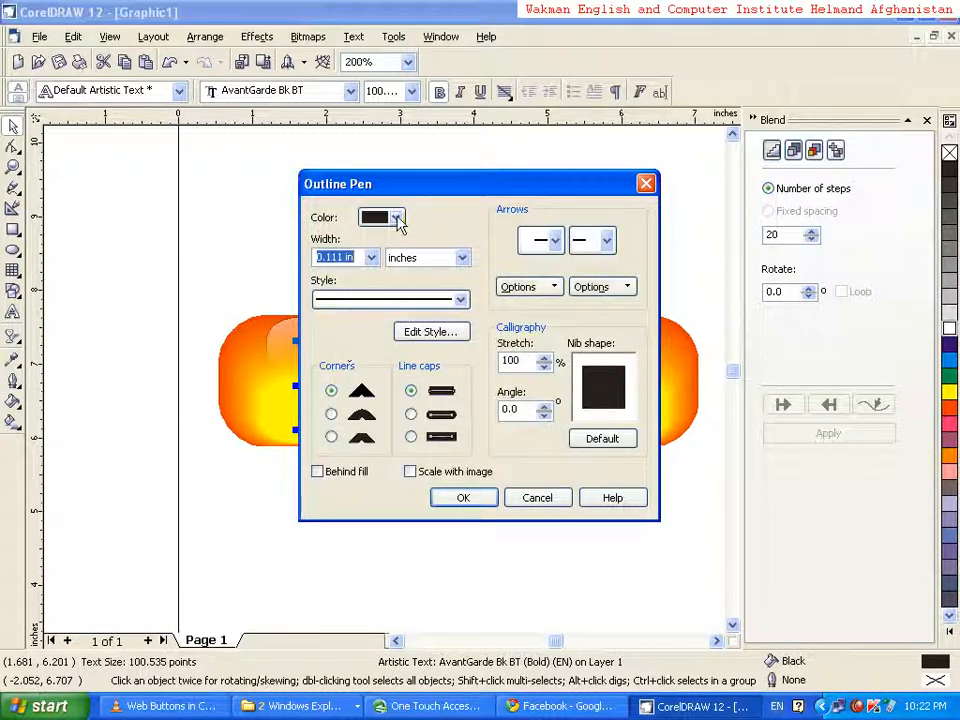
{"action": "left_click", "coordinate": [396, 218]}
{"action": "left_click", "coordinate": [425, 255]}
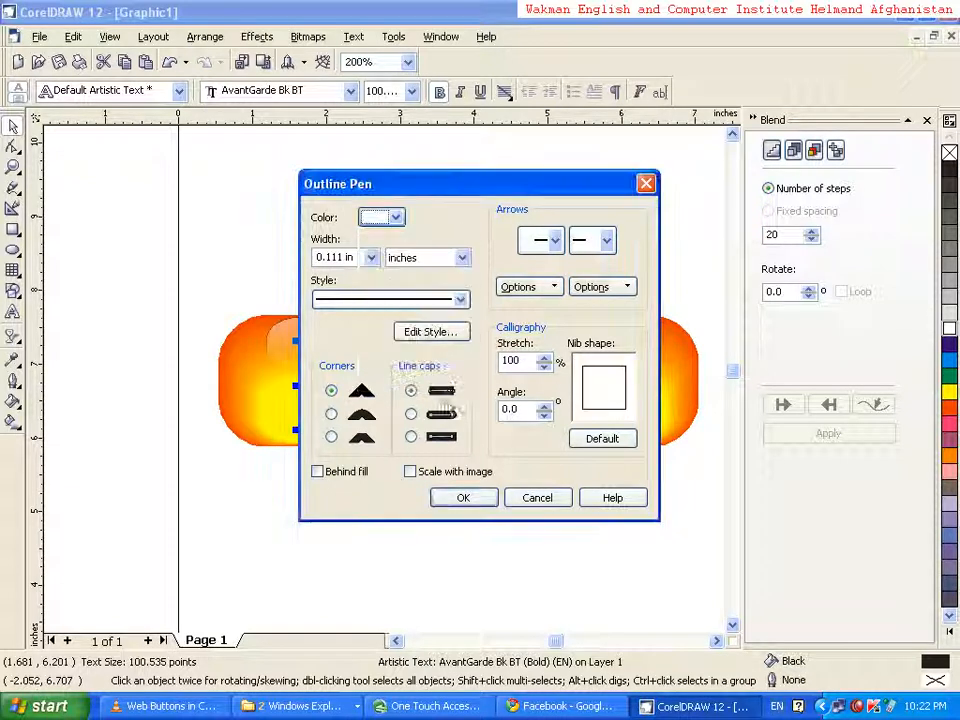
{"action": "left_click", "coordinate": [460, 497]}
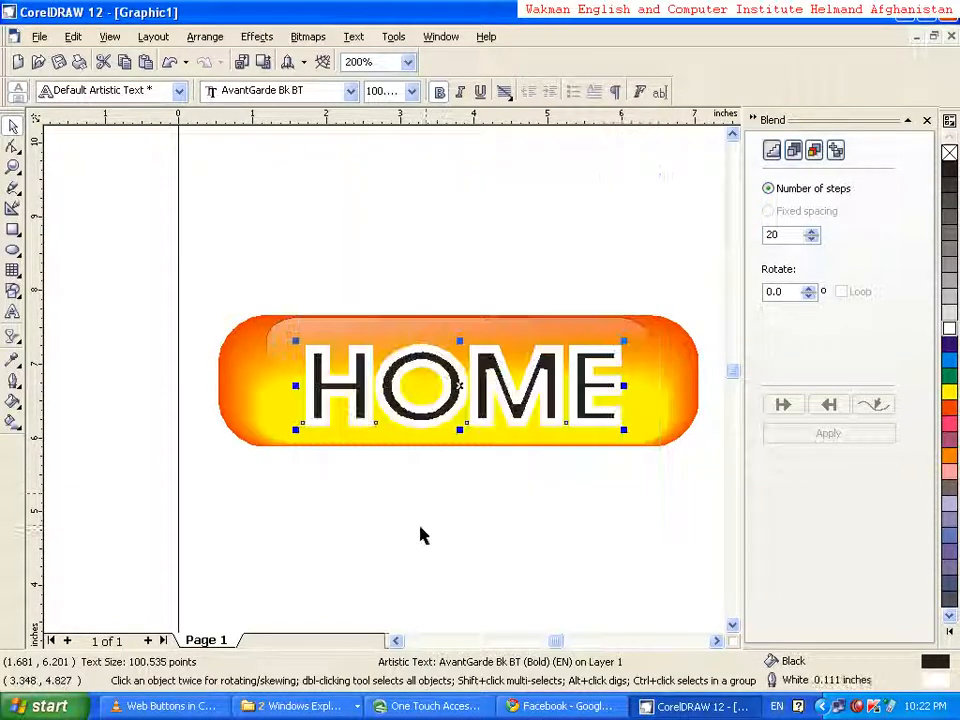
Reduce the white outline of the HOME text to 0.028 inches
{"action": "left_click", "coordinate": [383, 533]}
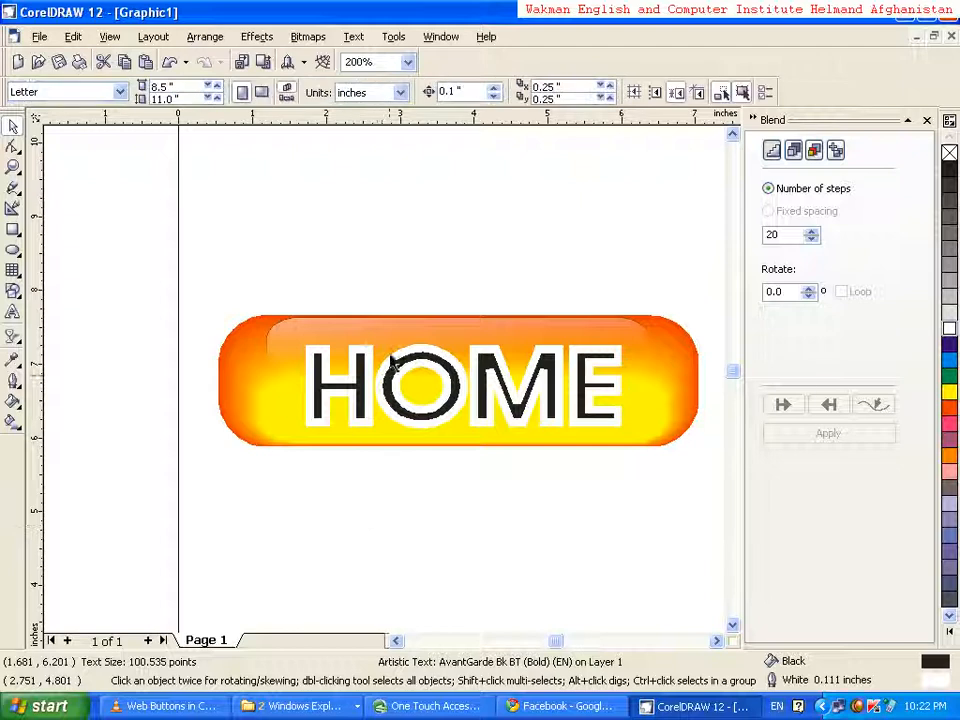
{"action": "left_click", "coordinate": [327, 383]}
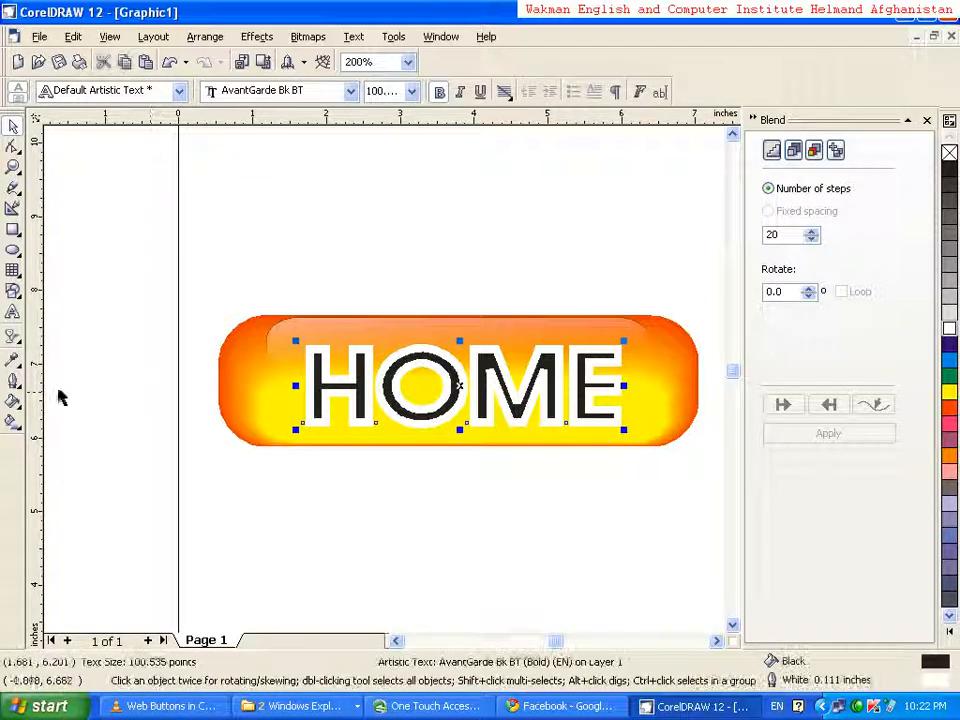
{"action": "left_click", "coordinate": [14, 382]}
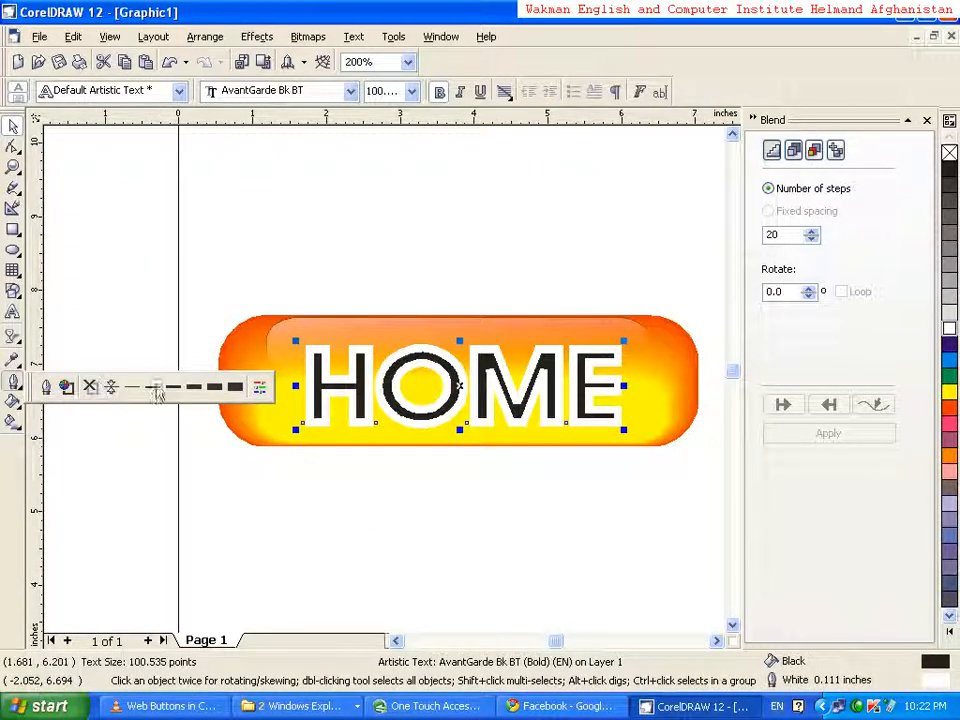
{"action": "left_click", "coordinate": [193, 390]}
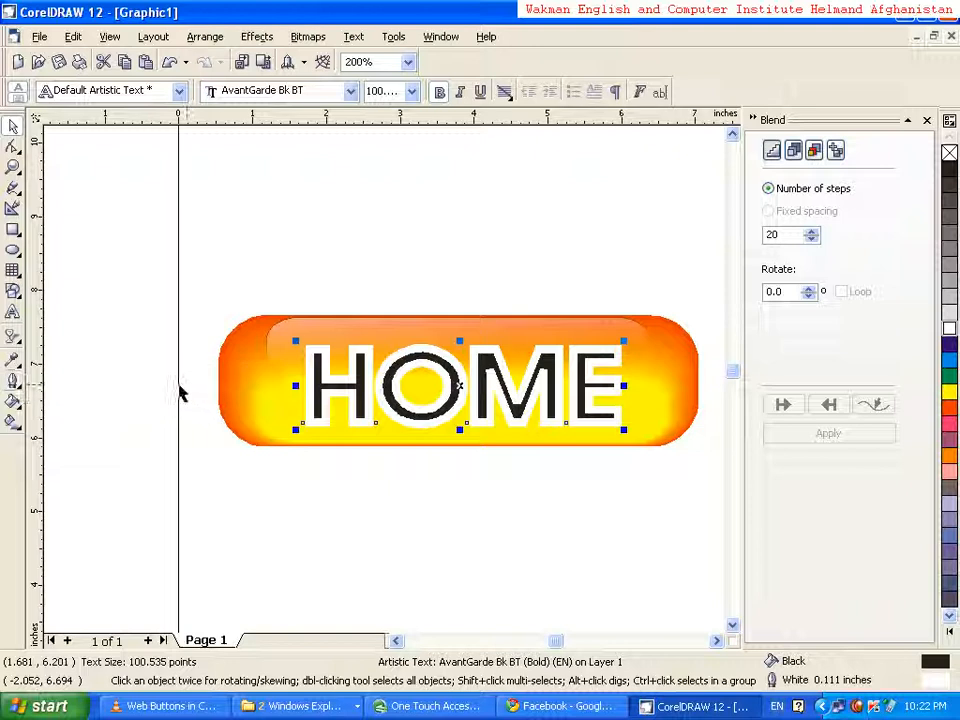
{"action": "left_click", "coordinate": [14, 381]}
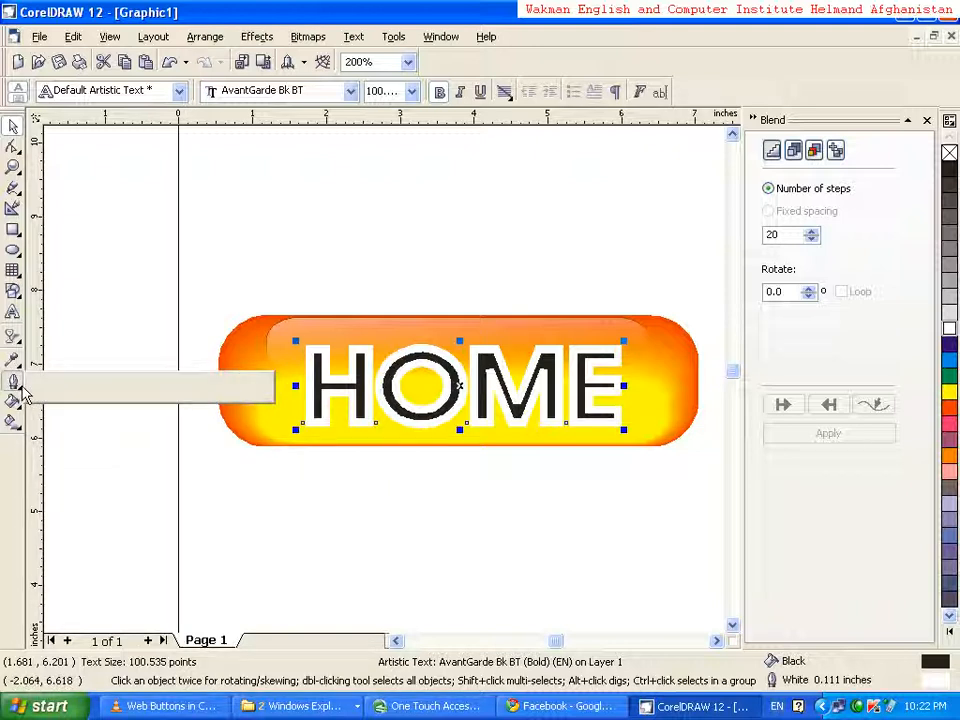
{"action": "left_click", "coordinate": [160, 390]}
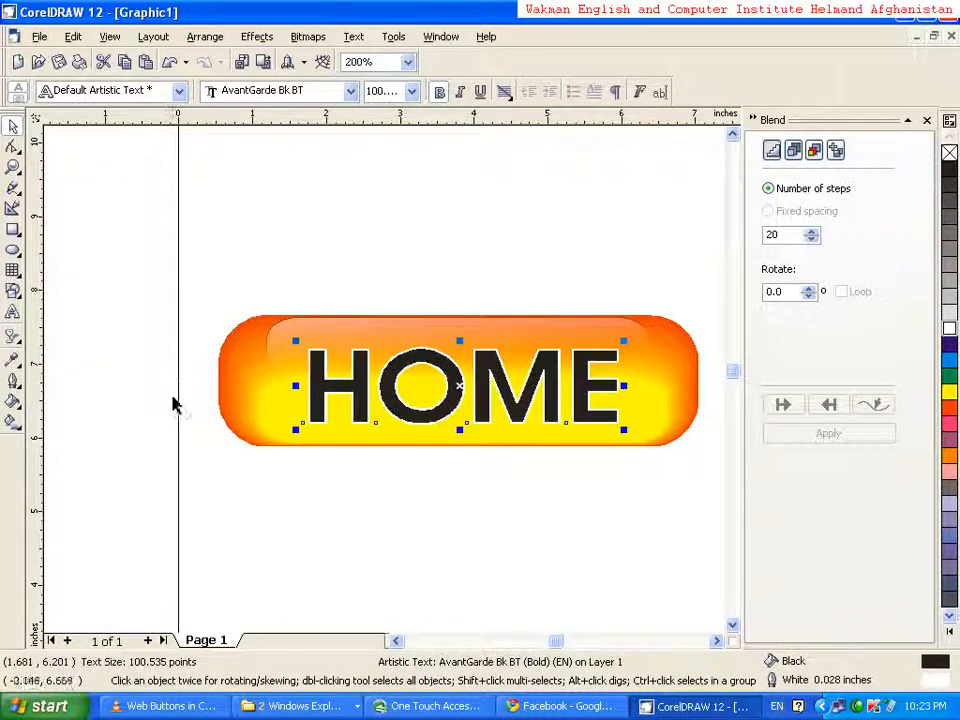
{"action": "left_click", "coordinate": [348, 524]}
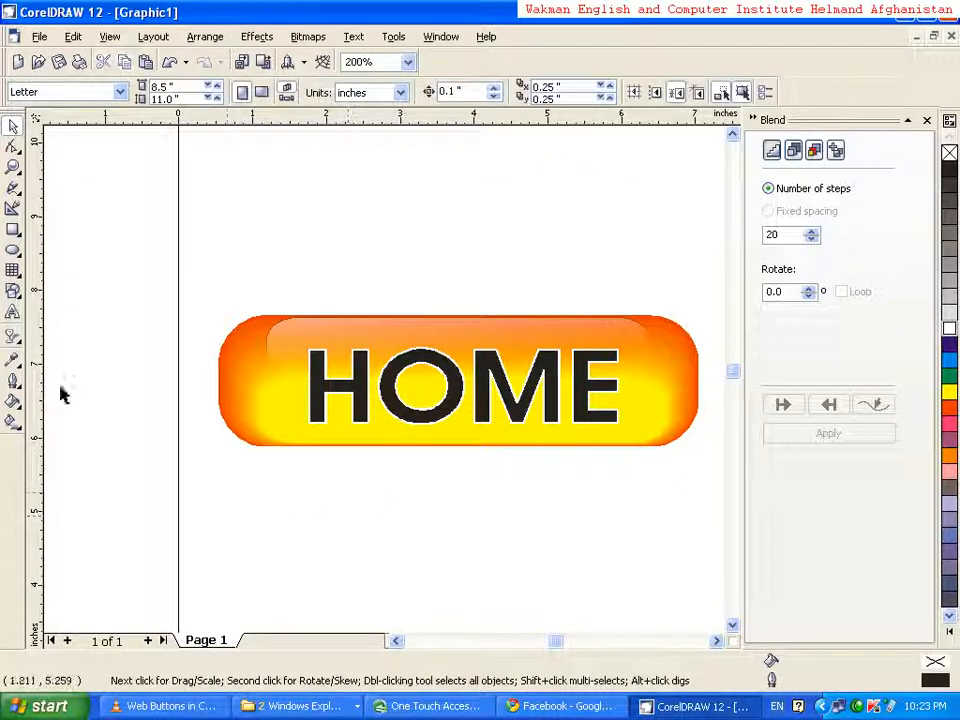
Group all five objects of the HOME button, including its blend, highlight and text
{"action": "left_click_drag", "start_coordinate": [196, 268], "coordinate": [707, 527]}
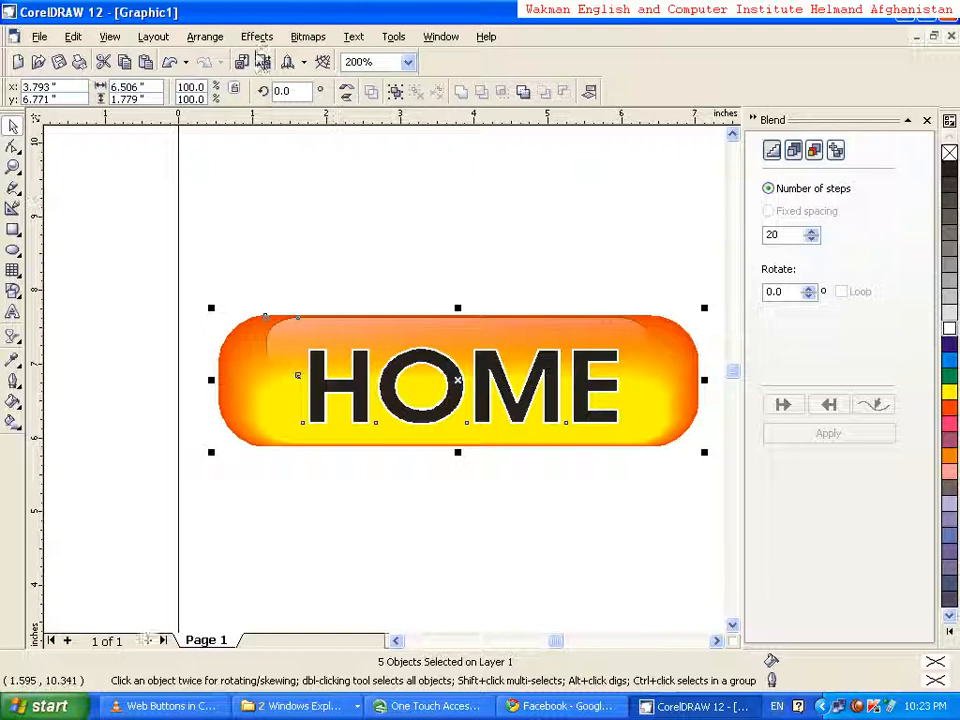
{"action": "left_click", "coordinate": [210, 40]}
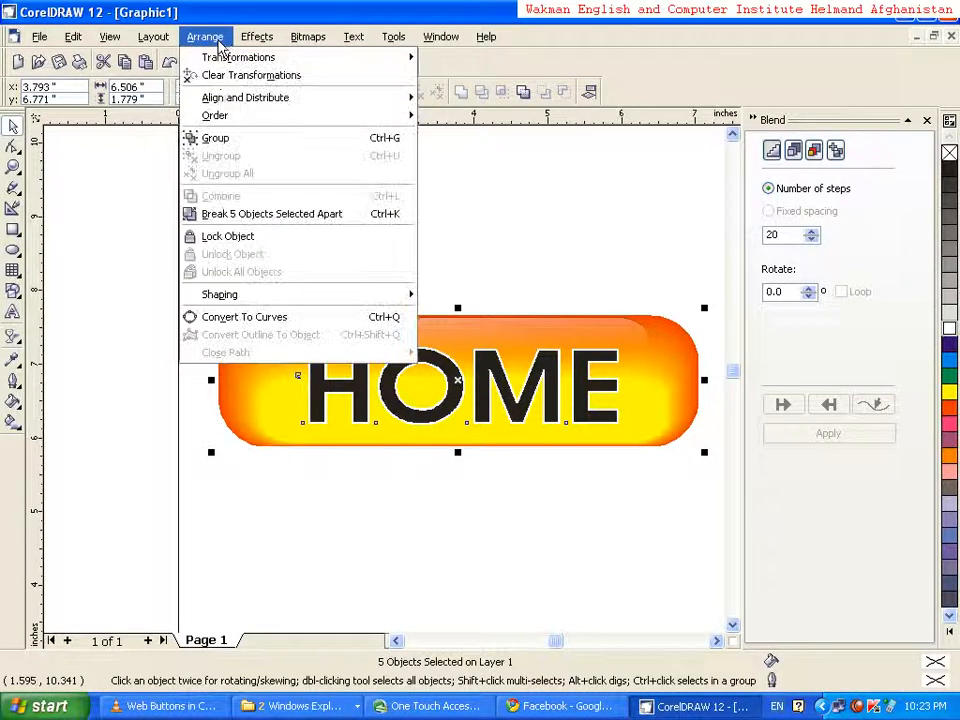
{"action": "left_click", "coordinate": [220, 140]}
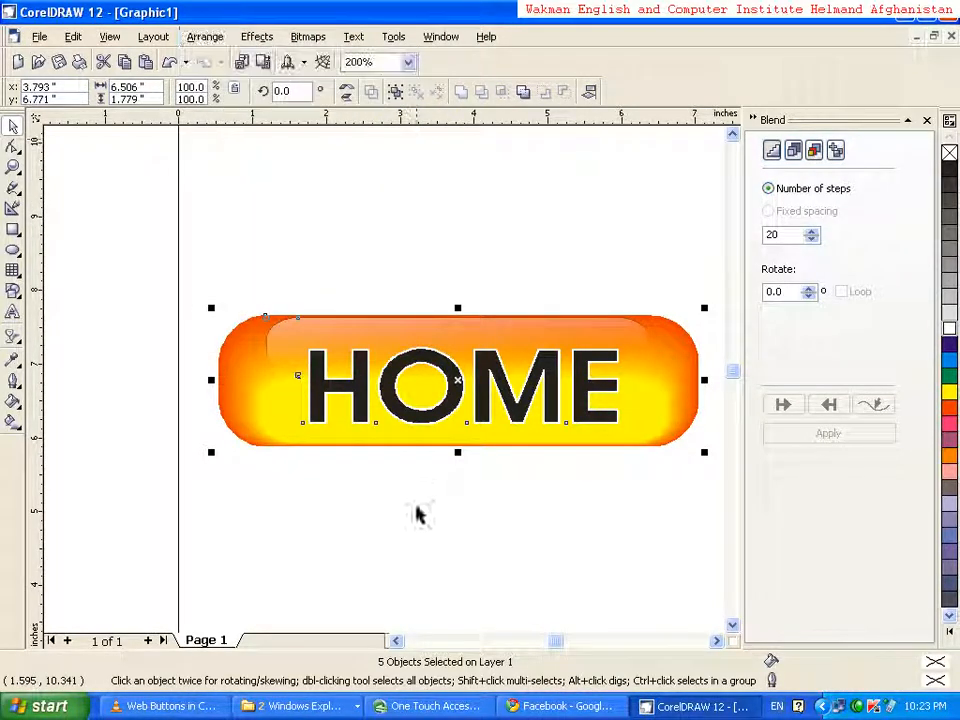
{"action": "key", "text": "Escape"}
Close the Blend settings and move the grouped HOME button up, fully inside the upper half of the page
{"action": "left_click_drag", "start_coordinate": [250, 373], "coordinate": [200, 291]}
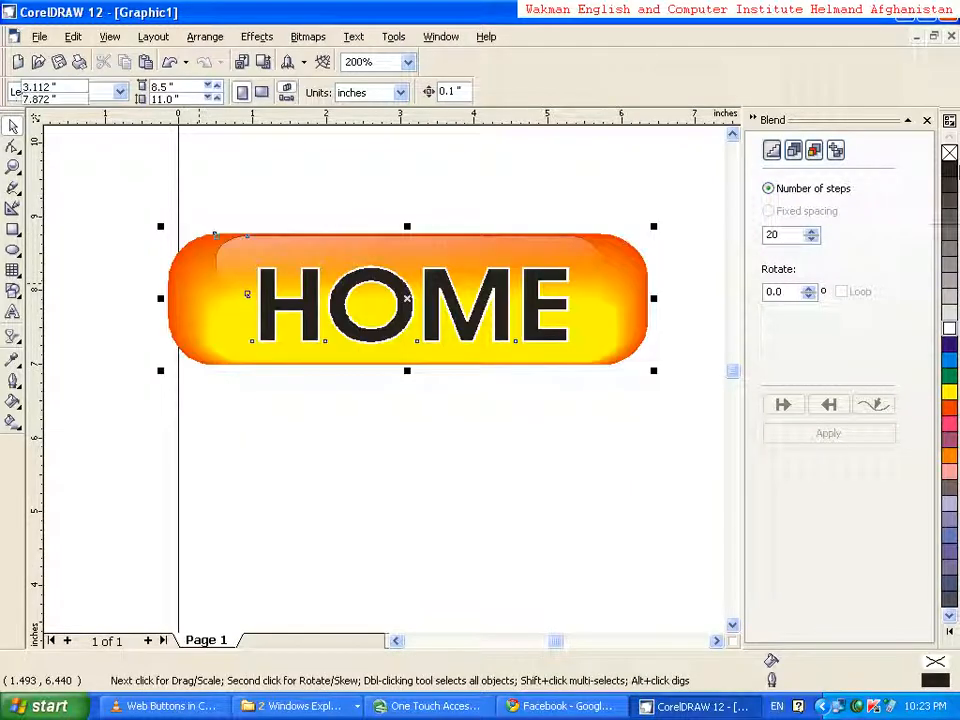
{"action": "left_click", "coordinate": [926, 121]}
{"action": "left_click", "coordinate": [621, 482]}
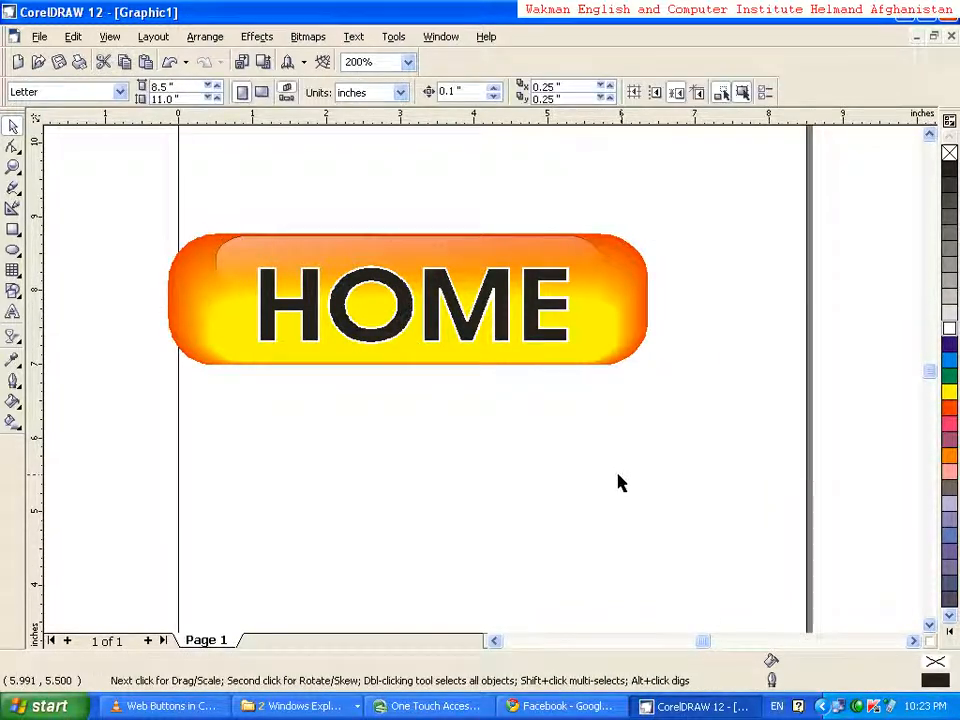
{"action": "left_click_drag", "start_coordinate": [575, 298], "coordinate": [644, 309]}
{"action": "left_click", "coordinate": [594, 492]}
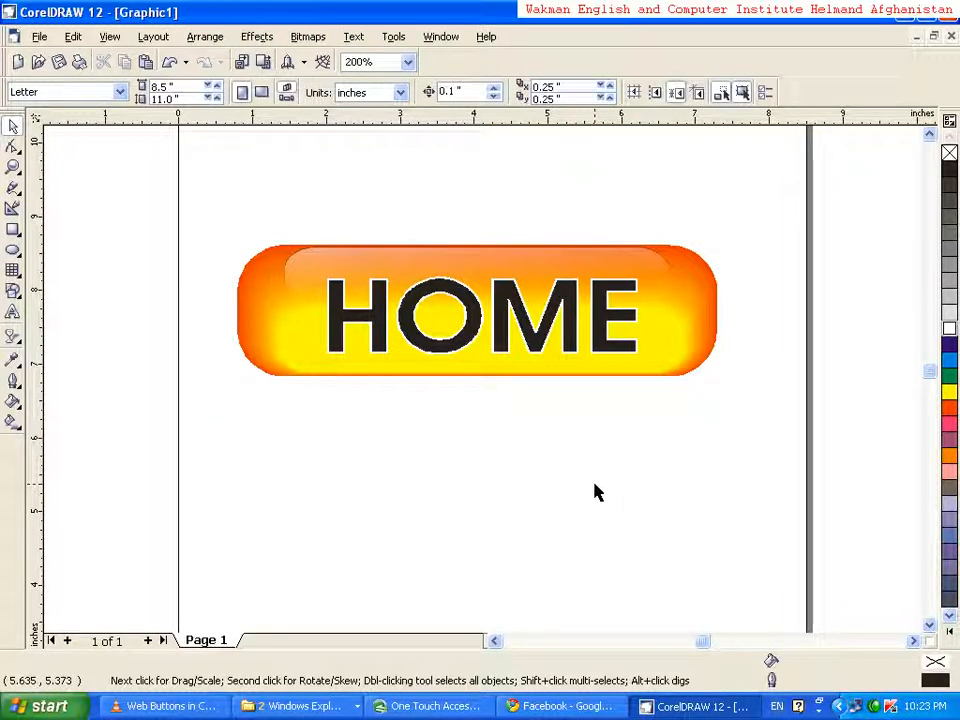
Arrange the buttons on the page: green CONTACT US at the top, new HOME button in the middle, shadowed HOME button below
{"action": "key", "text": "F3"}
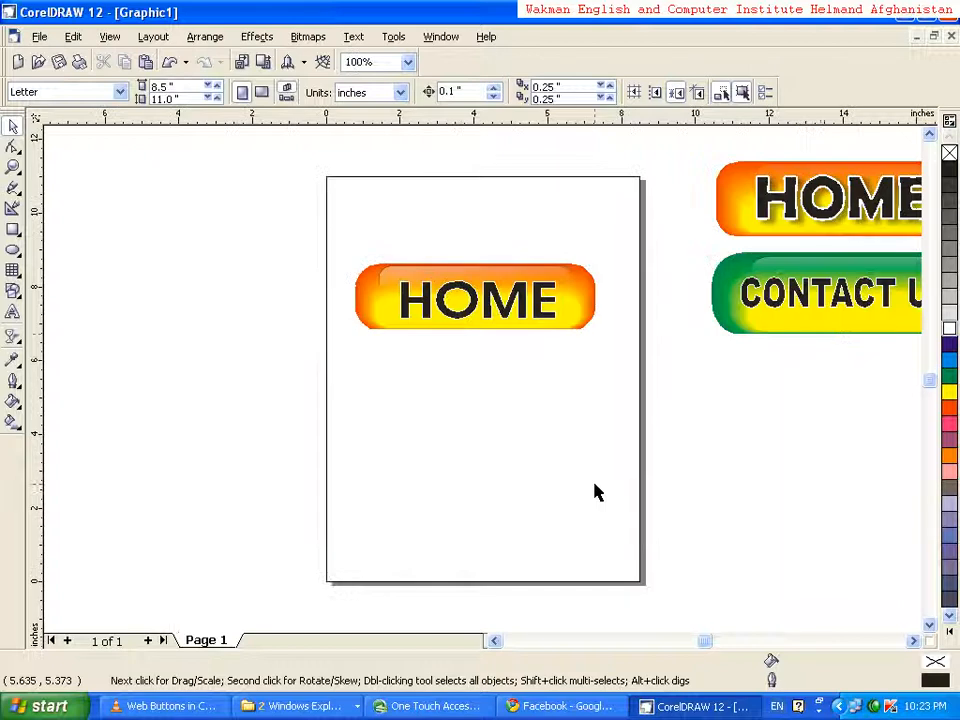
{"action": "left_click_drag", "start_coordinate": [883, 180], "coordinate": [514, 173]}
{"action": "left_click_drag", "start_coordinate": [488, 321], "coordinate": [553, 352]}
{"action": "left_click_drag", "start_coordinate": [550, 474], "coordinate": [606, 476]}
{"action": "left_click_drag", "start_coordinate": [525, 306], "coordinate": [485, 306]}
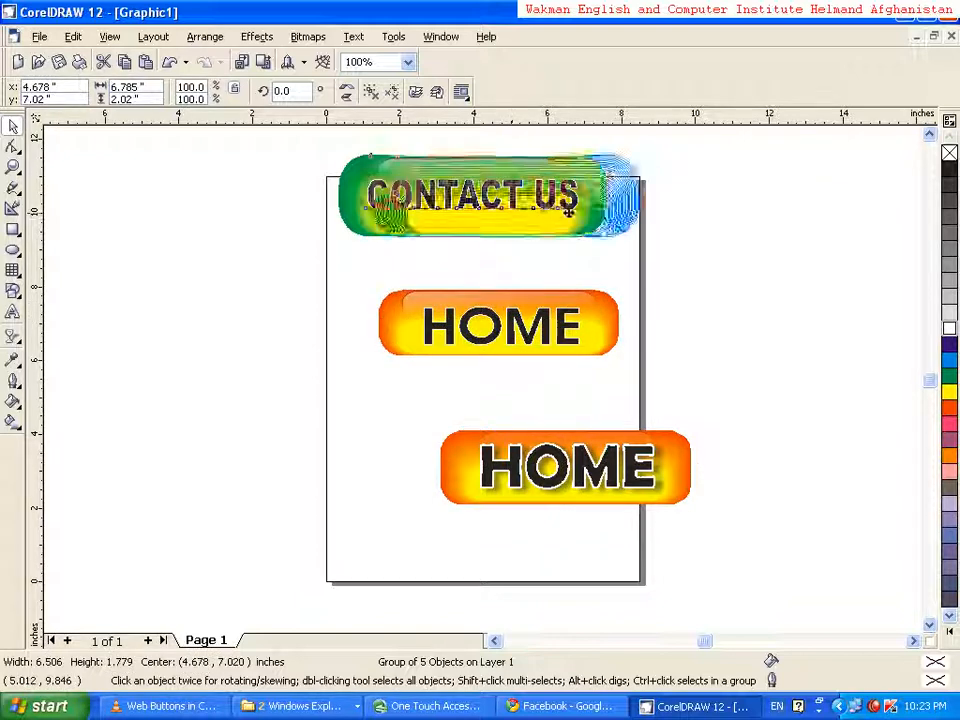